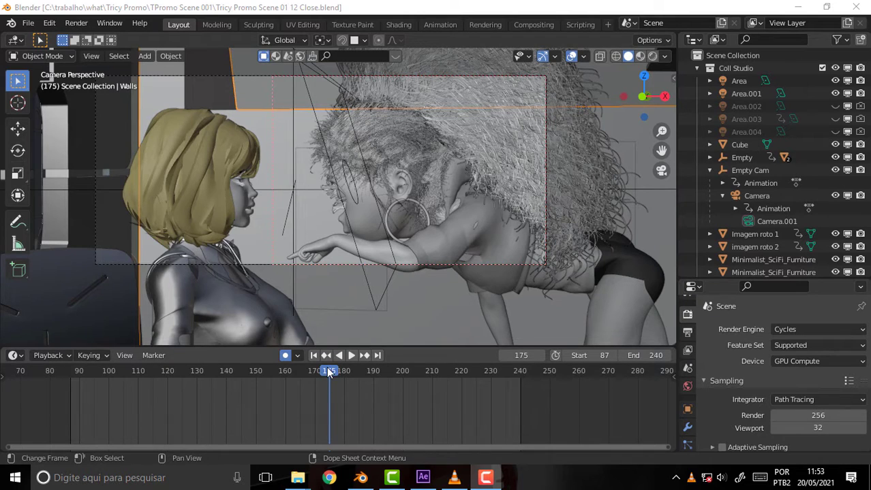
# - Play the shot backward and forward around frames 175–178, then park it at frame 171
pyautogui.hotkey('ctrl', 'shift', 'space')
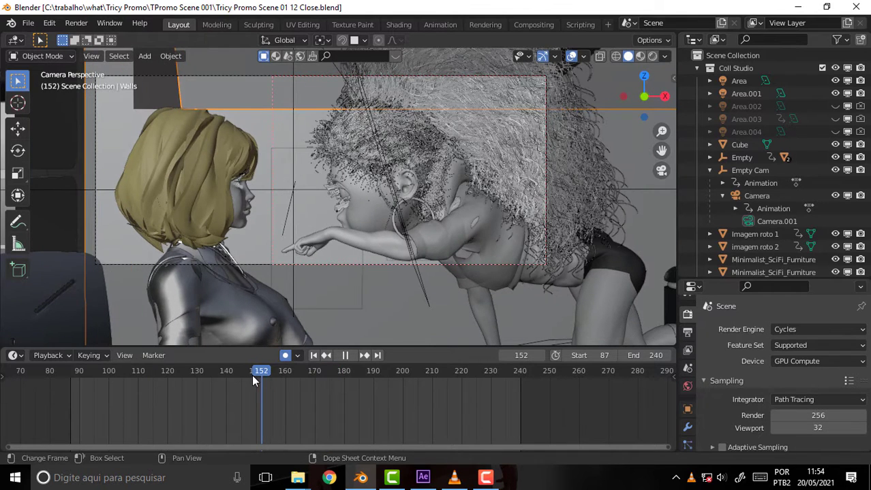
pyautogui.press('space')
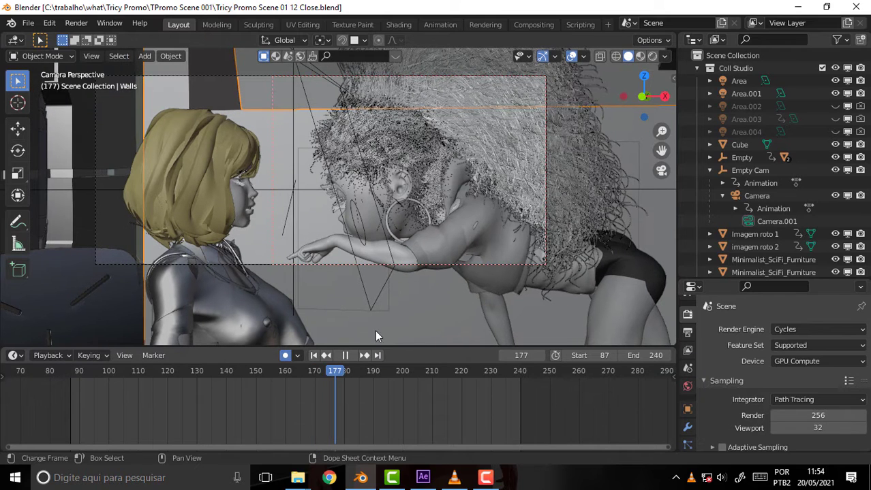
pyautogui.press('space')
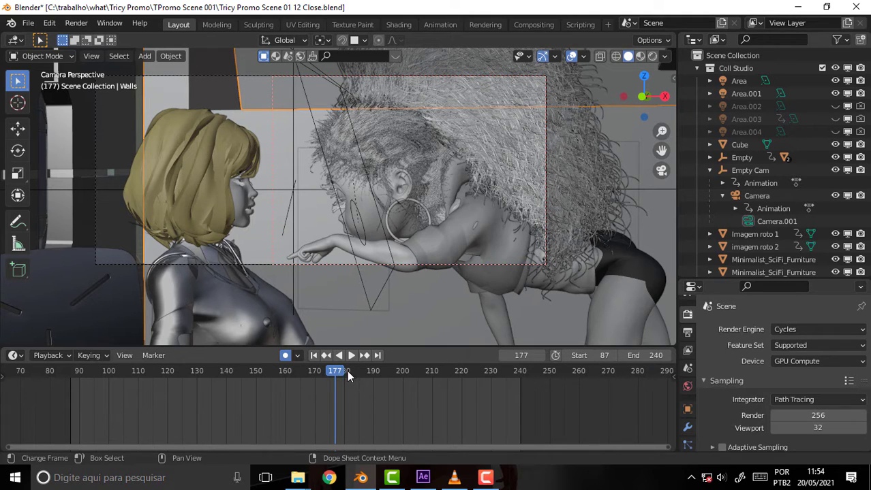
pyautogui.press('space')
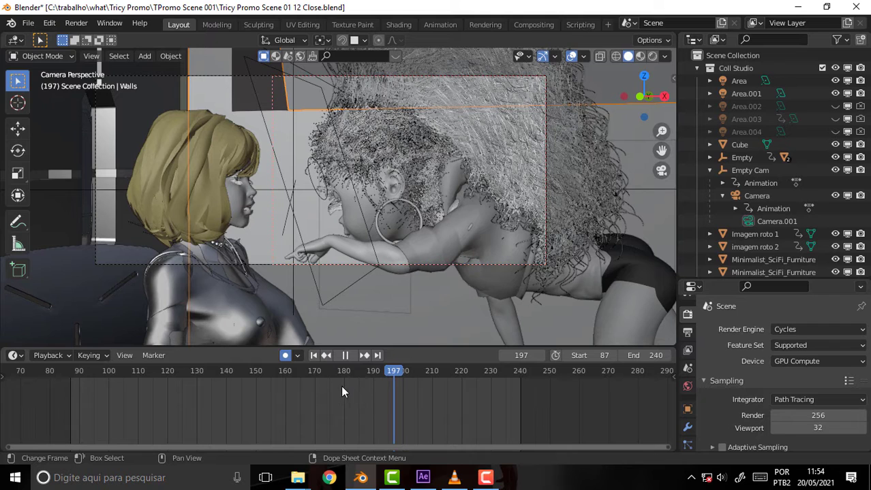
pyautogui.click(338, 386)
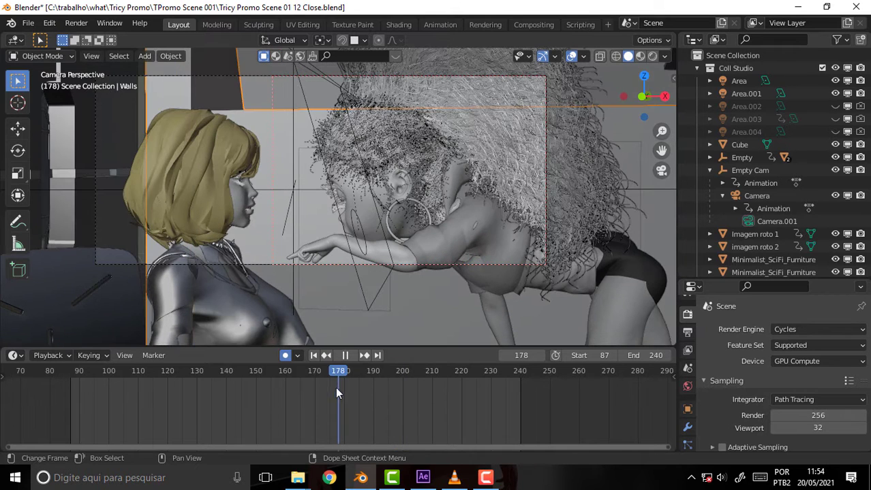
pyautogui.click(317, 391)
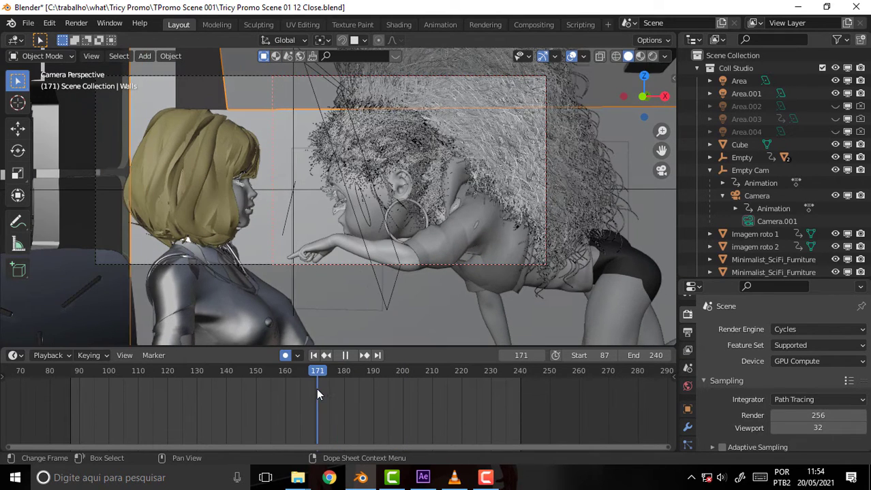
pyautogui.press('space')
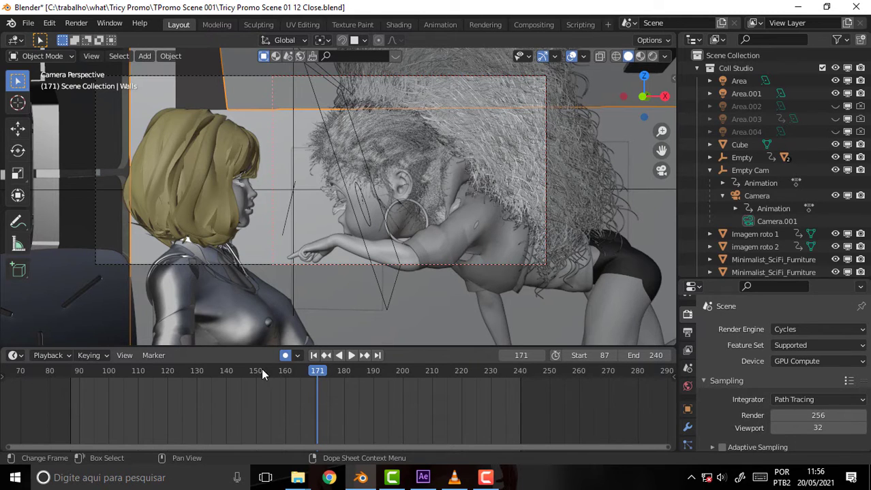
# - Play backward from frame 171, jump to about frame 145, pause at 146 and resume playback
pyautogui.hotkey('ctrl', 'shift', 'space')
pyautogui.click(244, 372)
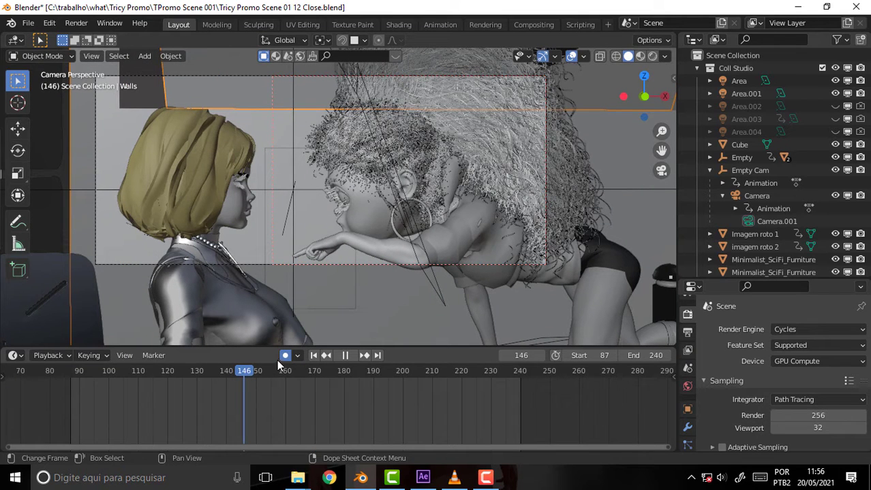
pyautogui.press('space')
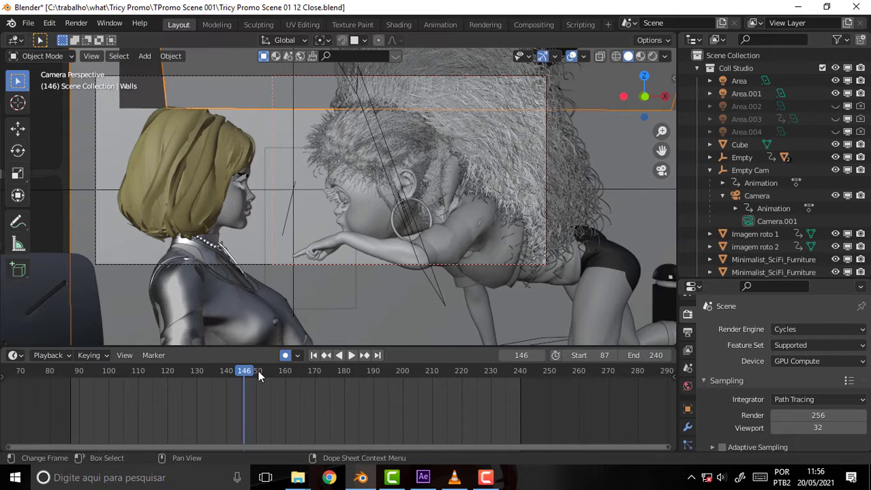
pyautogui.press('space')
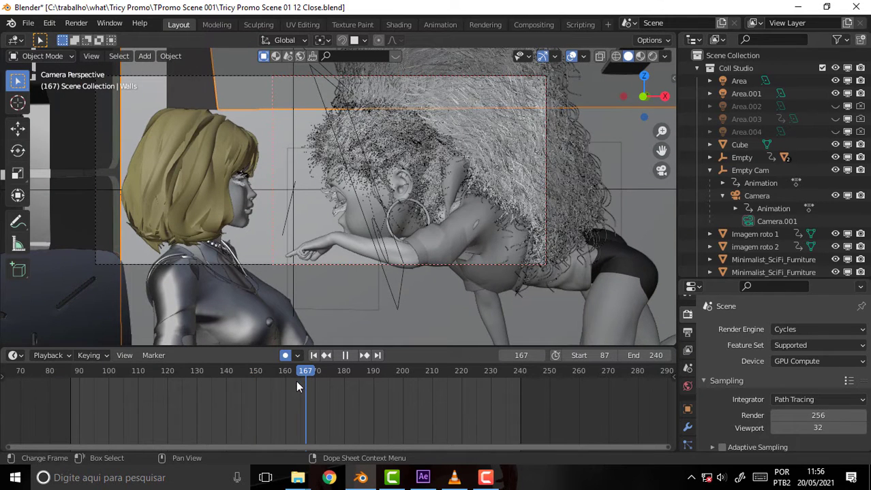
# - Scrub between frames 134 and 158, stop at frame 158, and bring the tutorial video forward
pyautogui.click(266, 383)
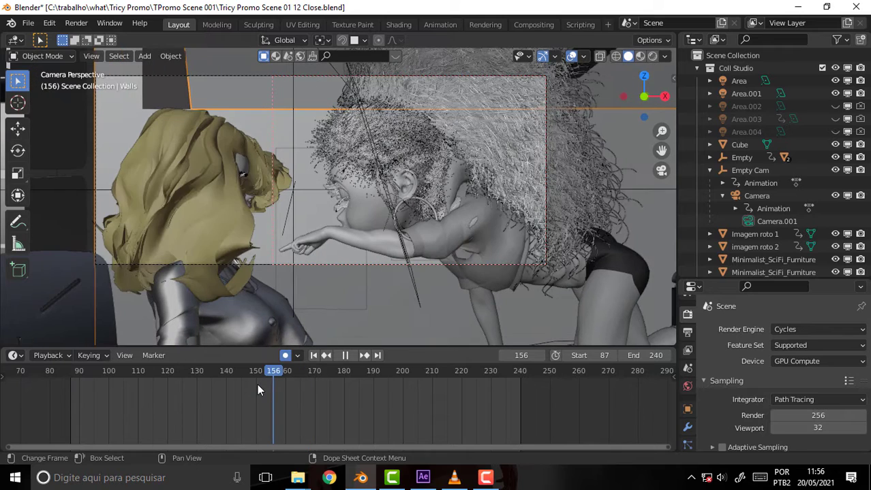
pyautogui.click(257, 384)
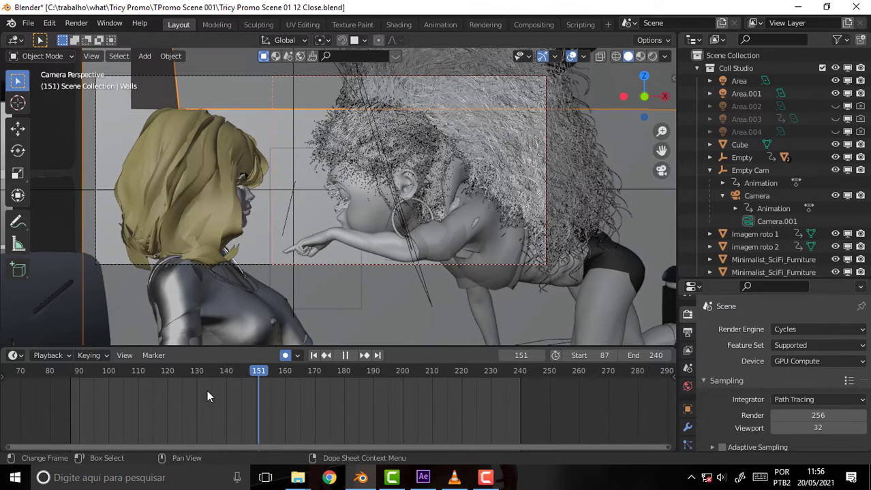
pyautogui.click(208, 394)
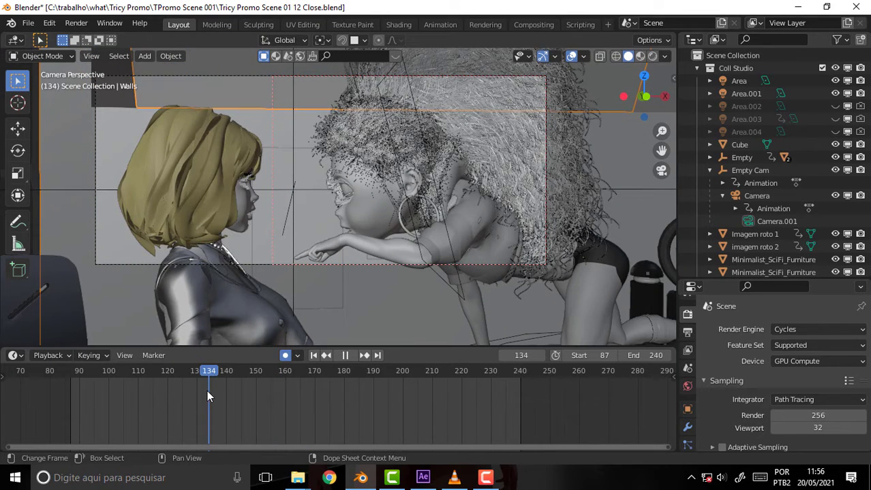
pyautogui.click(279, 393)
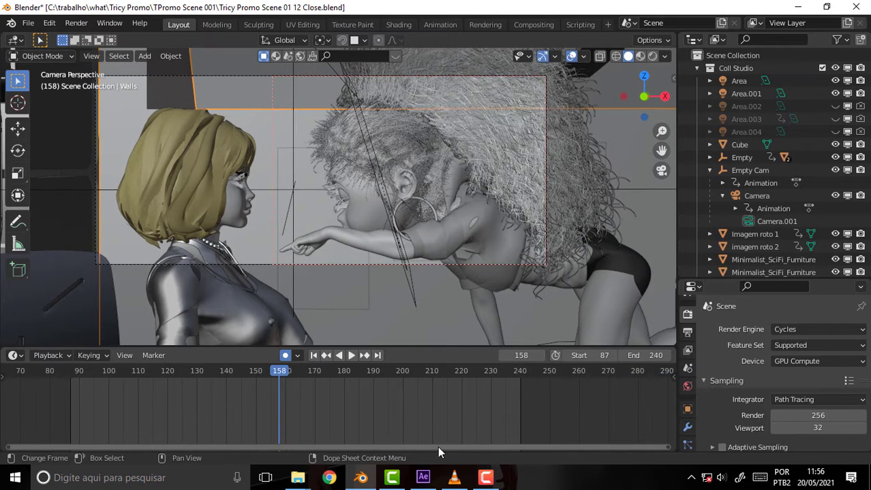
pyautogui.press('space')
pyautogui.click(455, 482)
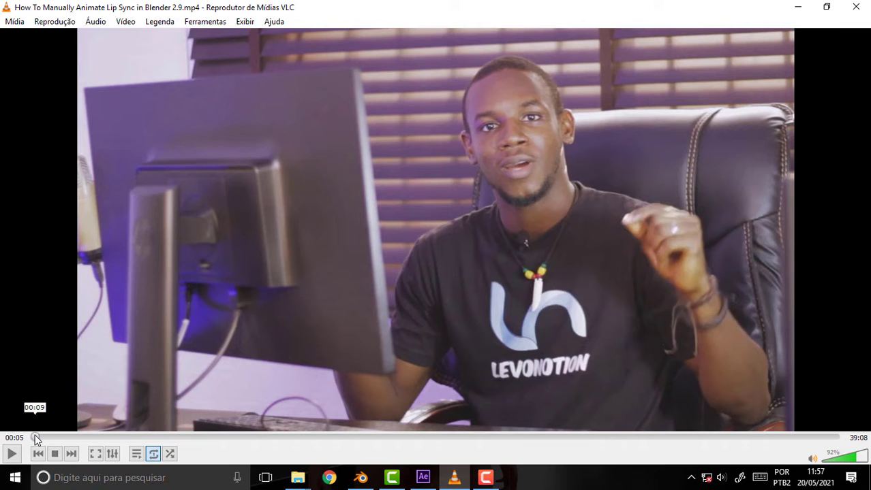
# - Seek the lip-sync tutorial to 16:29 on the mouth-controller keyframes, briefly glancing at Blender
pyautogui.click(52, 438)
pyautogui.moveTo(54, 438)
pyautogui.mouseDown()
pyautogui.moveTo(151, 438)
pyautogui.moveTo(159, 460)
pyautogui.moveTo(194, 470)
pyautogui.moveTo(389, 480)
pyautogui.moveTo(372, 476)
pyautogui.mouseUp()
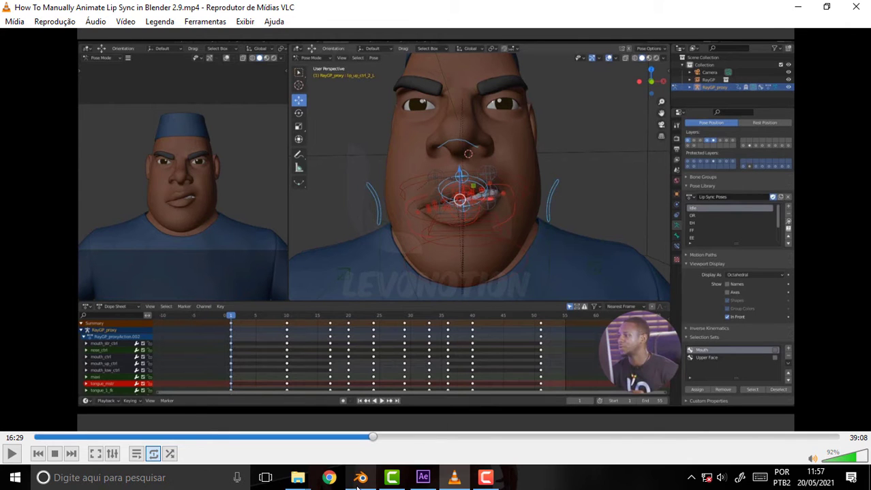
pyautogui.click(364, 481)
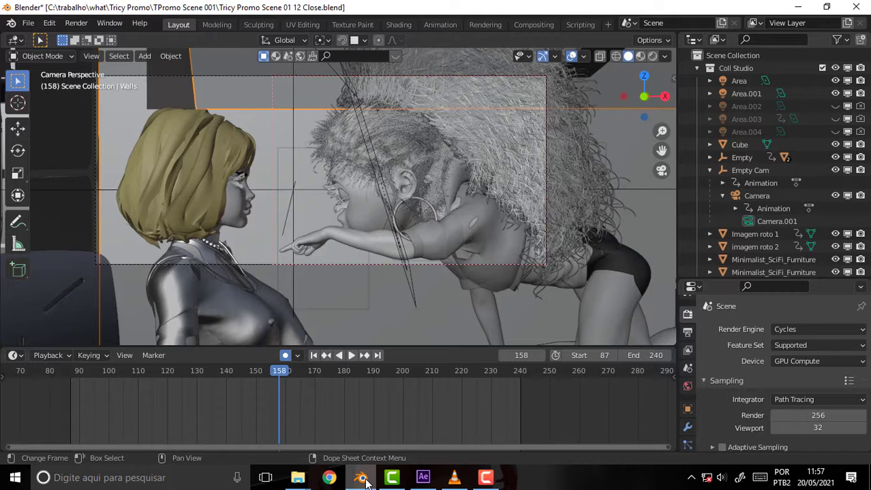
pyautogui.click(361, 481)
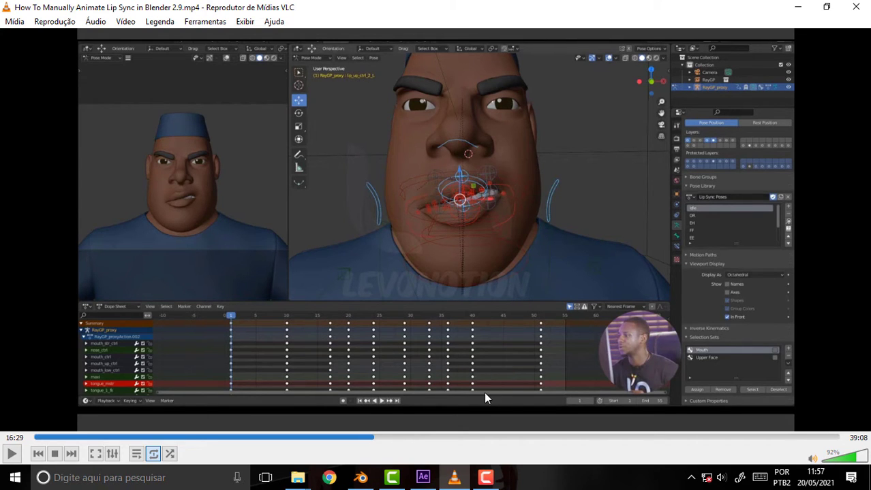
# - Play the tutorial at 125% volume, skip ahead to about 24:48 and pause at 24:52
pyautogui.press('space')
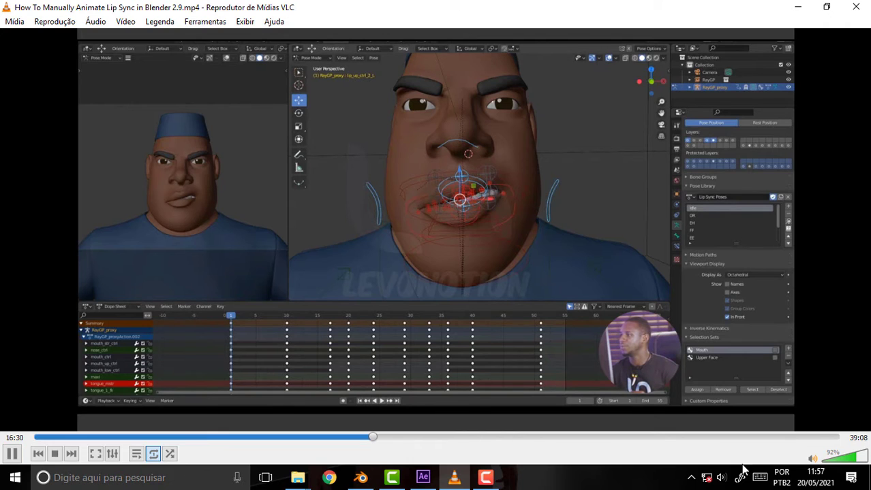
pyautogui.scroll(7, 842, 456)
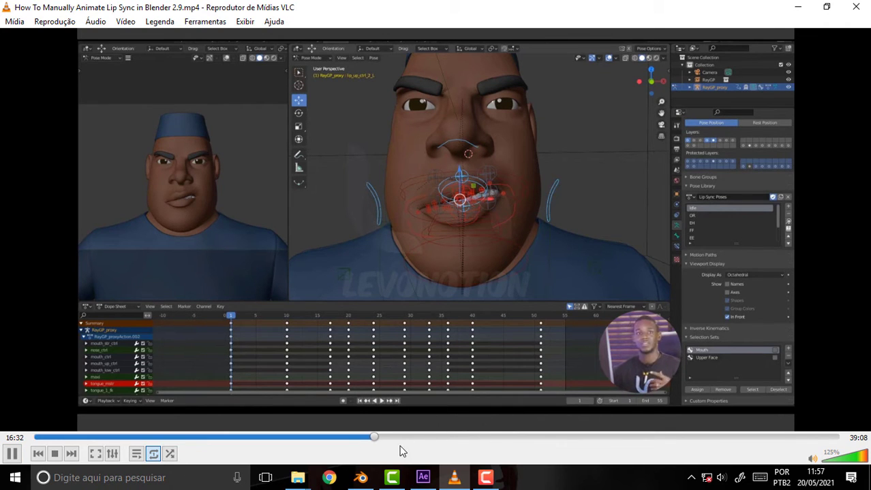
pyautogui.click(391, 438)
pyautogui.click(419, 438)
pyautogui.click(445, 438)
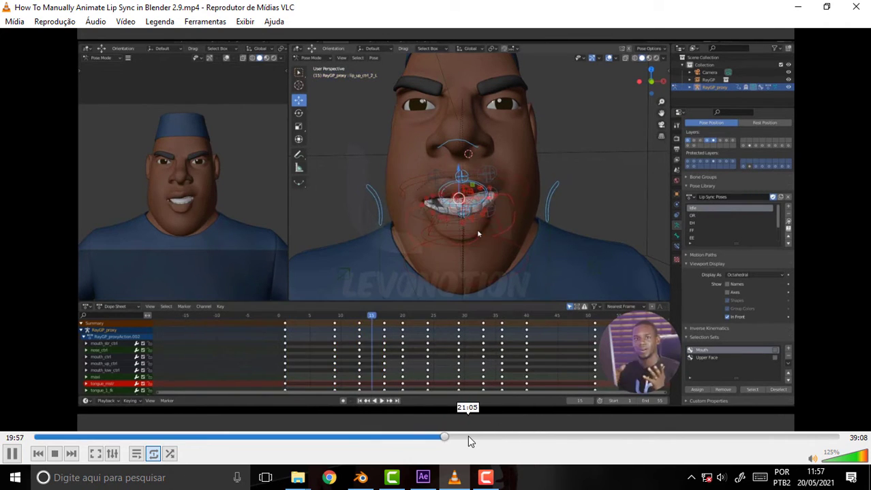
pyautogui.click(480, 439)
pyautogui.click(511, 440)
pyautogui.click(544, 439)
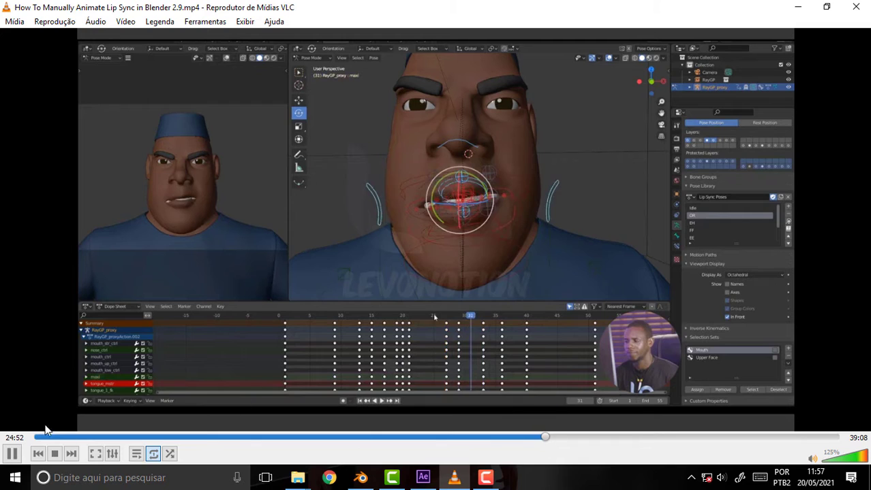
pyautogui.press('space')
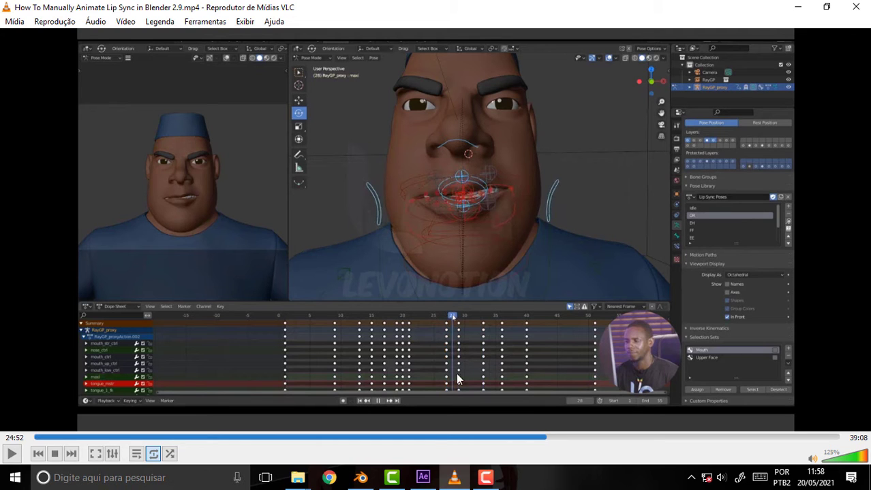
# - In After Effects, rewind Tricy promo Scene 001 to 0:00:00:00 and start a RAM preview
pyautogui.click(423, 478)
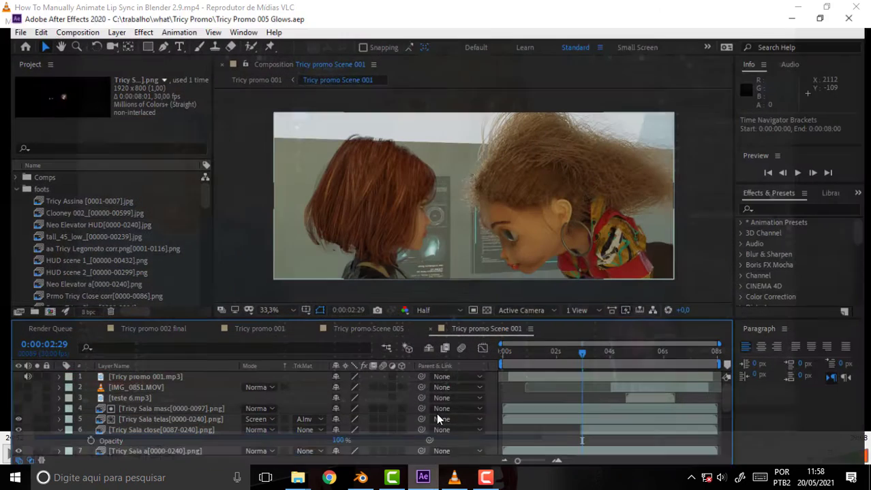
pyautogui.moveTo(592, 350); pyautogui.dragTo(495, 353)
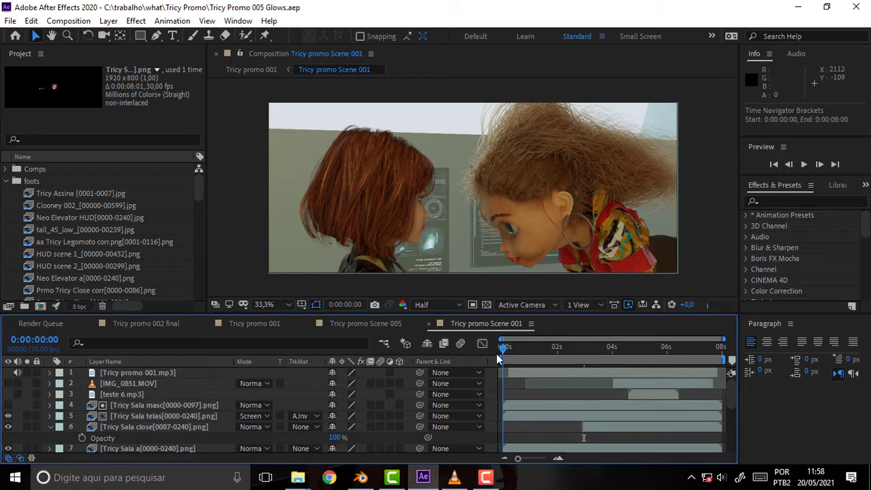
pyautogui.press('space')
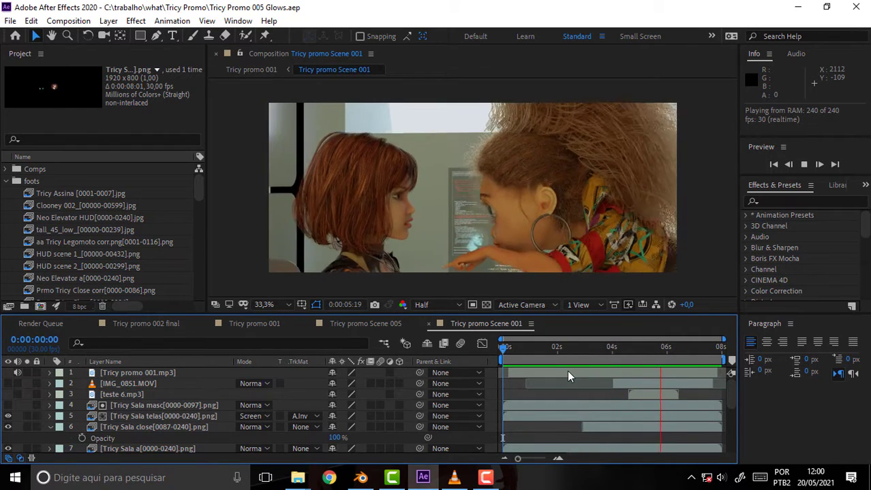
# - Stop the preview near 4 seconds and toggle the HUD screen layer off and back on
pyautogui.press('space')
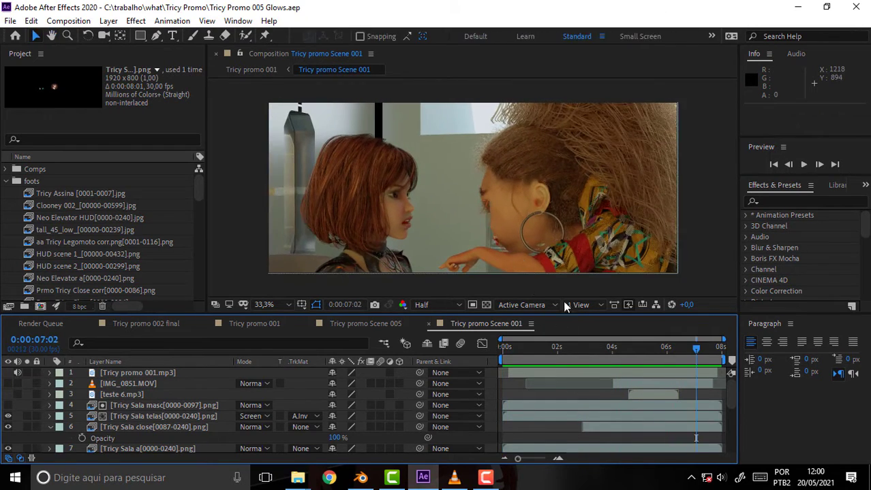
pyautogui.moveTo(695, 355)
pyautogui.mouseDown()
pyautogui.moveTo(599, 358)
pyautogui.moveTo(619, 361)
pyautogui.mouseUp()
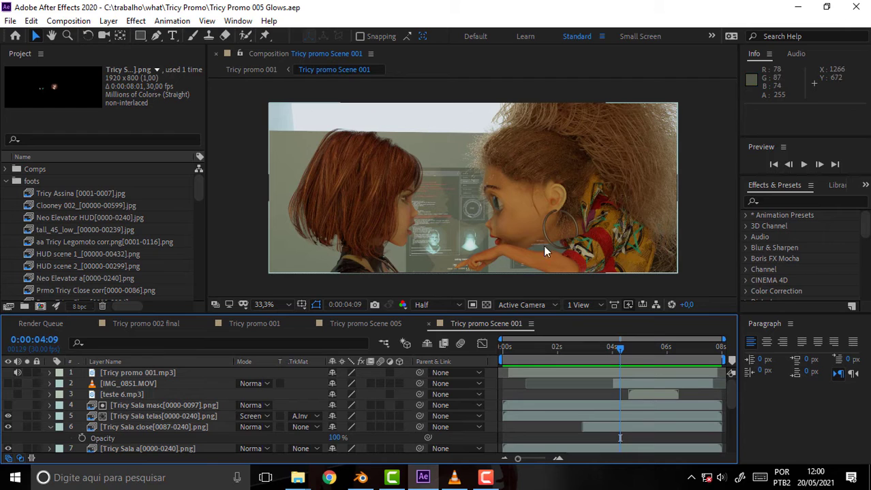
pyautogui.click(8, 417)
pyautogui.click(9, 417)
pyautogui.click(8, 417)
pyautogui.click(9, 417)
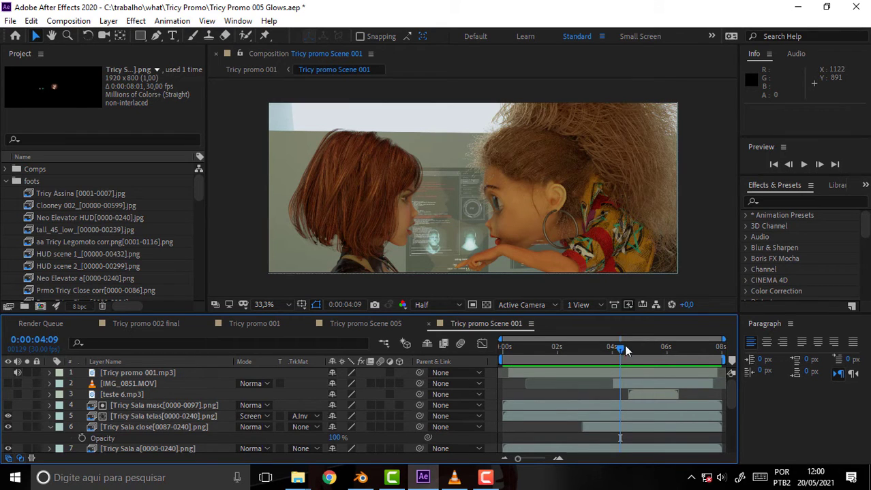
# - Scrub through the shot to compare, then select the close-up footage layer
pyautogui.moveTo(620, 351); pyautogui.dragTo(684, 351)
pyautogui.moveTo(664, 349)
pyautogui.mouseDown()
pyautogui.moveTo(682, 349)
pyautogui.moveTo(575, 354)
pyautogui.moveTo(590, 354)
pyautogui.moveTo(583, 354)
pyautogui.mouseUp()
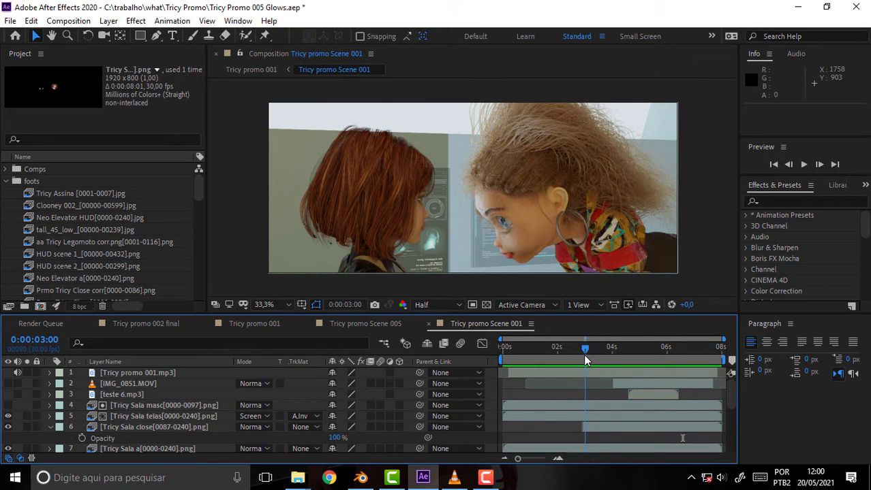
pyautogui.click(206, 427)
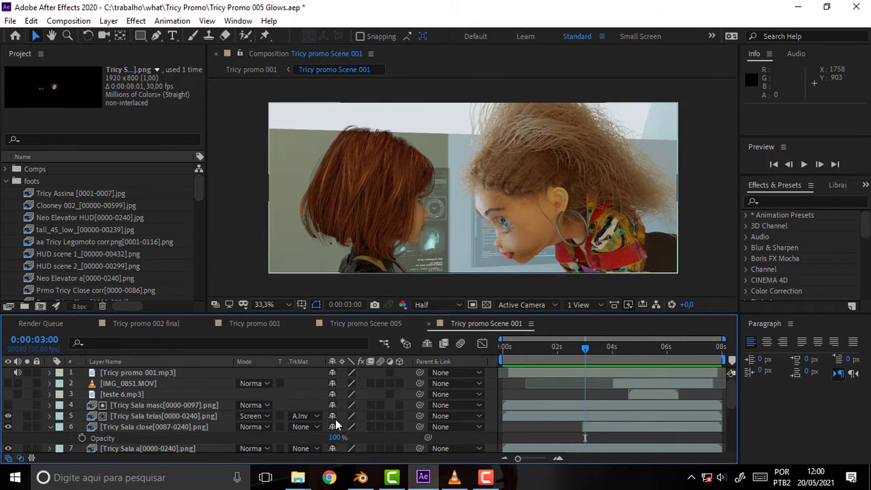
pyautogui.click(159, 425)
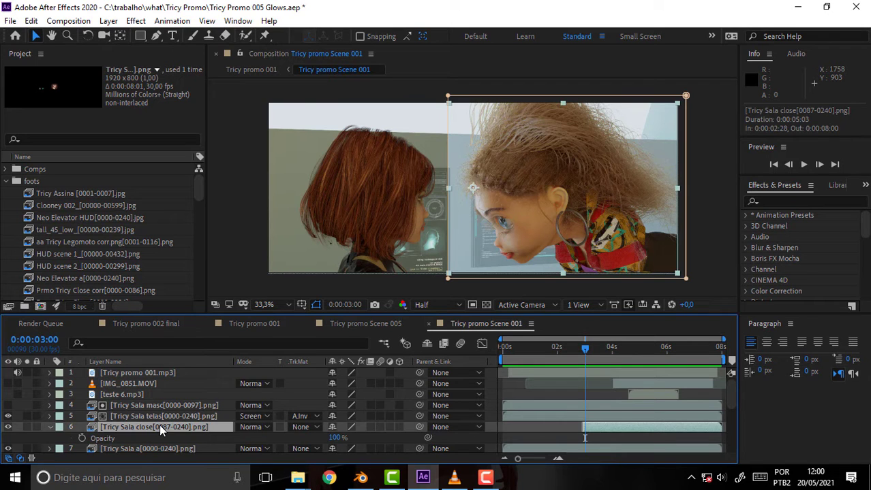
pyautogui.rightClick(160, 427)
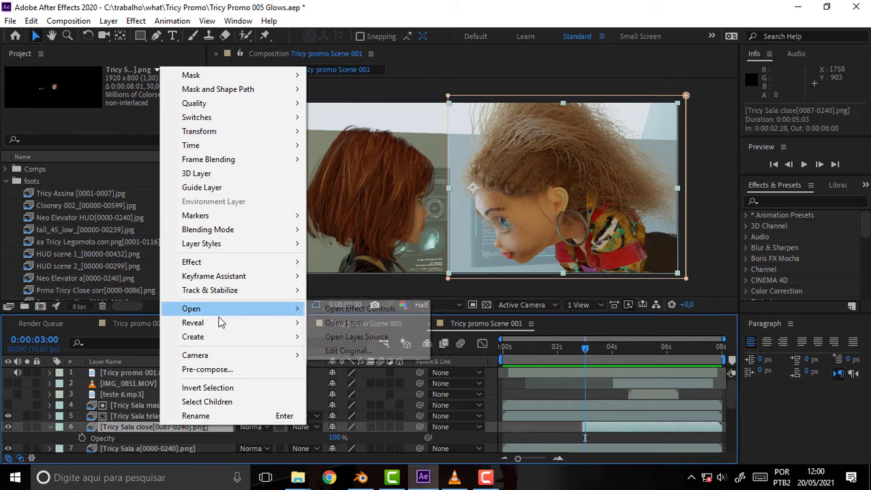
pyautogui.moveTo(192, 322)
pyautogui.click(374, 338)
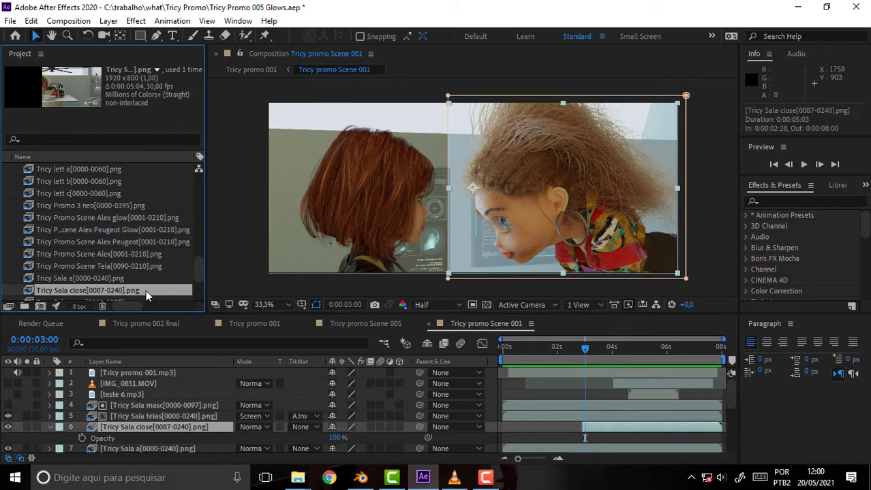
# - Reload the Tricy Sala close[0087-0240].png footage, check it on the timeline, then switch to Blender
pyautogui.rightClick(88, 287)
pyautogui.click(163, 196)
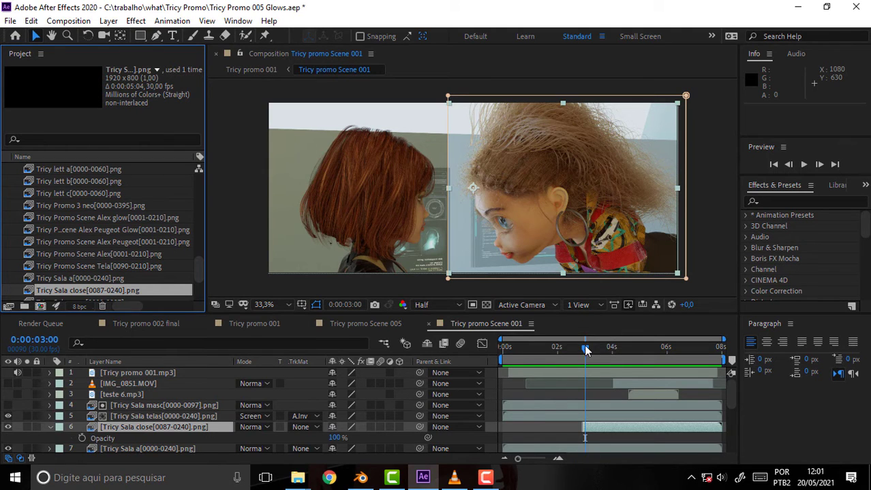
pyautogui.moveTo(586, 351); pyautogui.dragTo(584, 358)
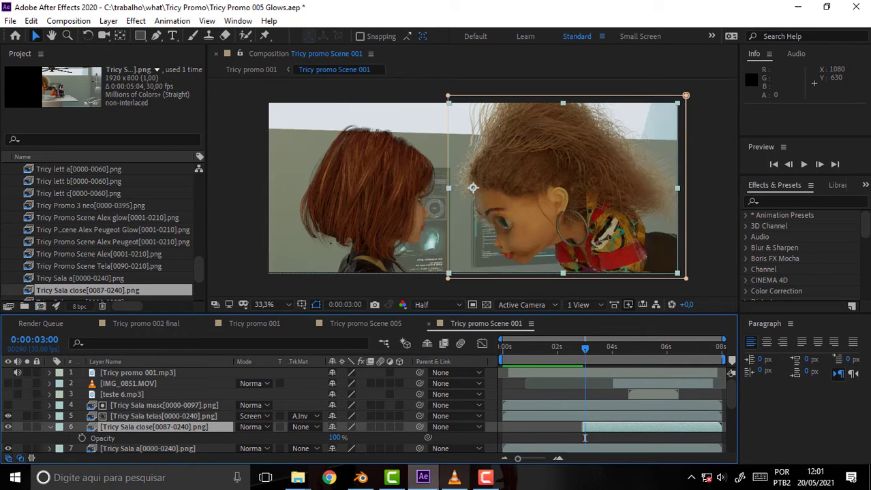
pyautogui.moveTo(360, 478)
pyautogui.click(372, 432)
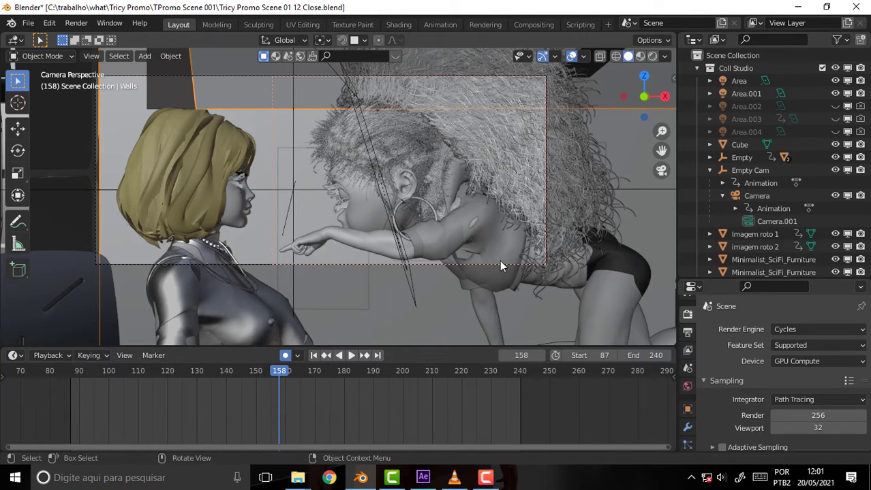
# - Bring the VLC tutorial, paused at 24:52, to the front and dismiss the screen recorder panel
pyautogui.click(451, 480)
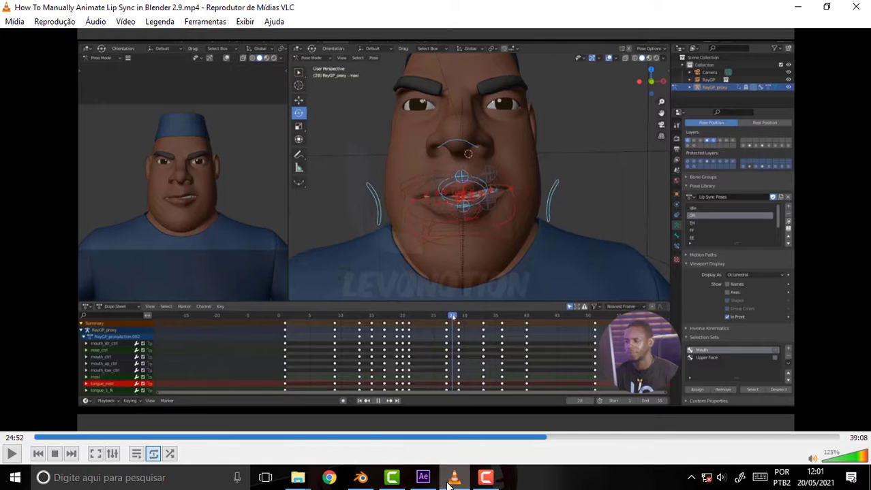
pyautogui.click(488, 482)
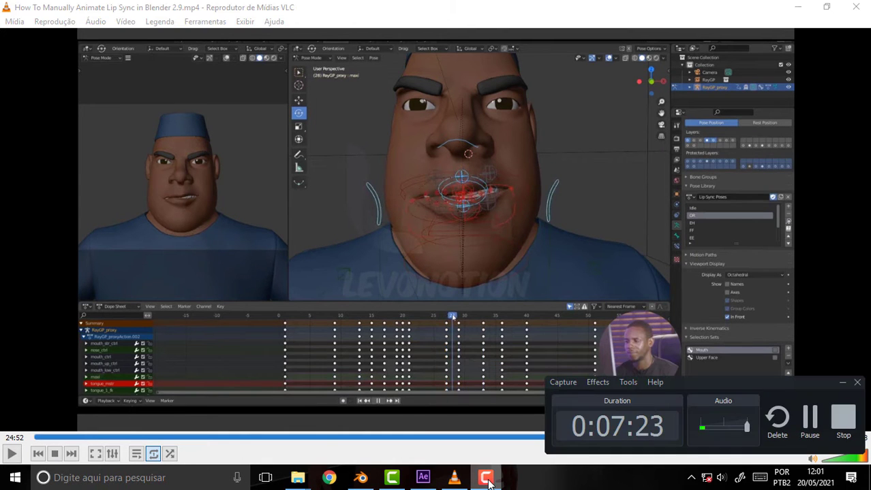
pyautogui.click(488, 482)
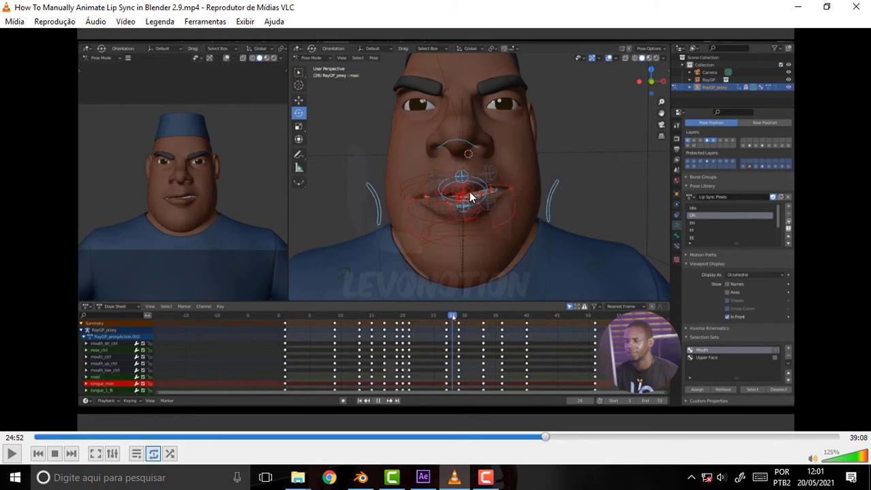
# - Look over the Blender close-up scene at frame 158, then return to After Effects
pyautogui.click(360, 478)
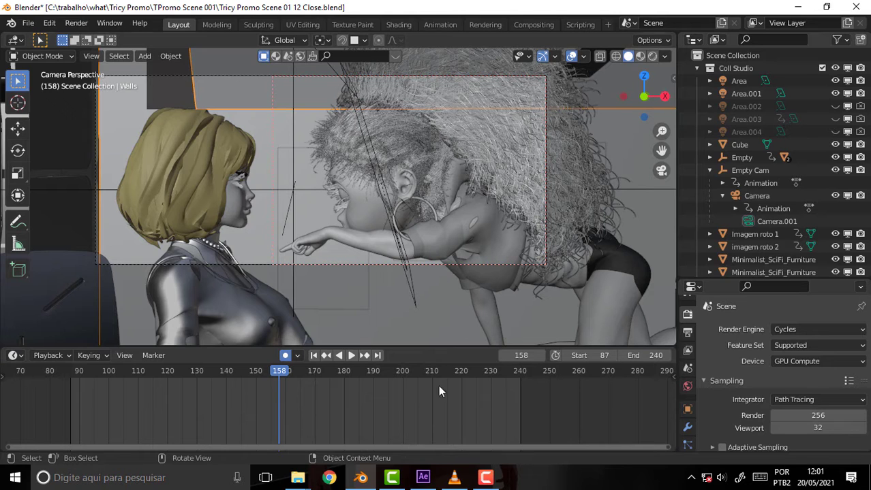
pyautogui.click(423, 477)
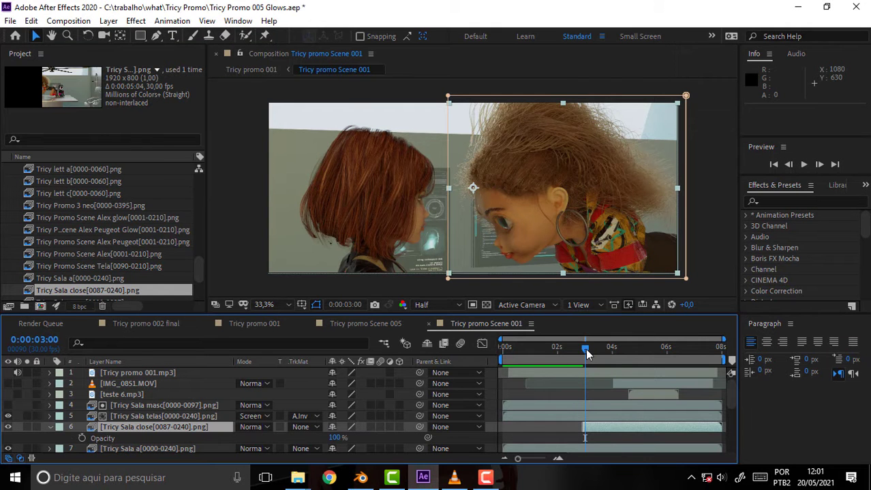
# - Move to the wide shot at 0:00:01:18, collapse foots and open Comps down to Tricy promo Scene
pyautogui.moveTo(584, 350); pyautogui.dragTo(546, 348)
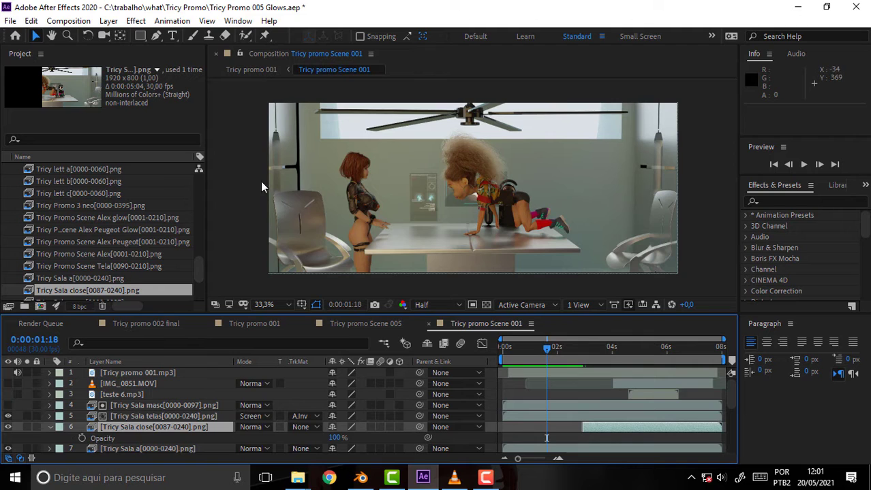
pyautogui.moveTo(197, 275); pyautogui.dragTo(196, 210)
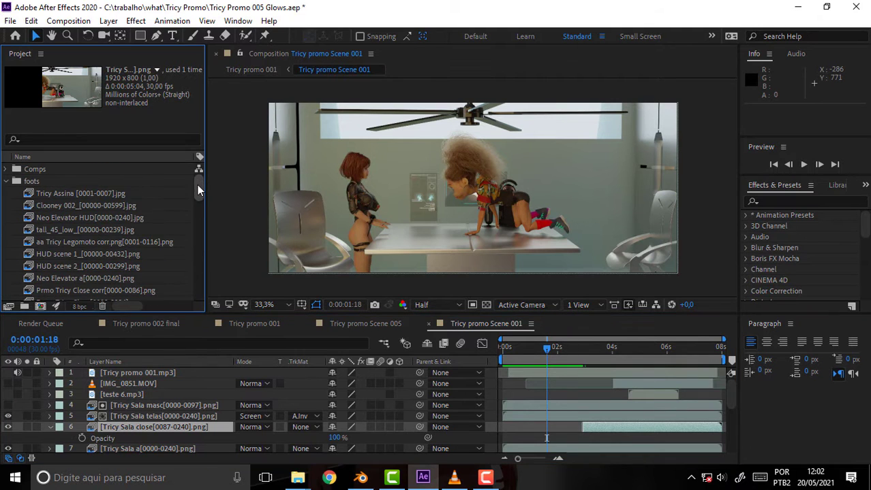
pyautogui.scroll(5, 196, 211)
pyautogui.click(5, 181)
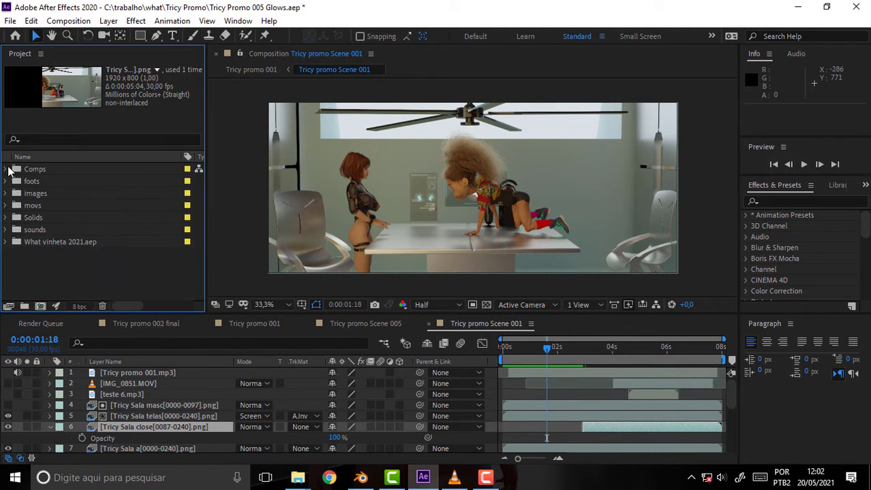
pyautogui.click(7, 168)
pyautogui.scroll(-5, 68, 195)
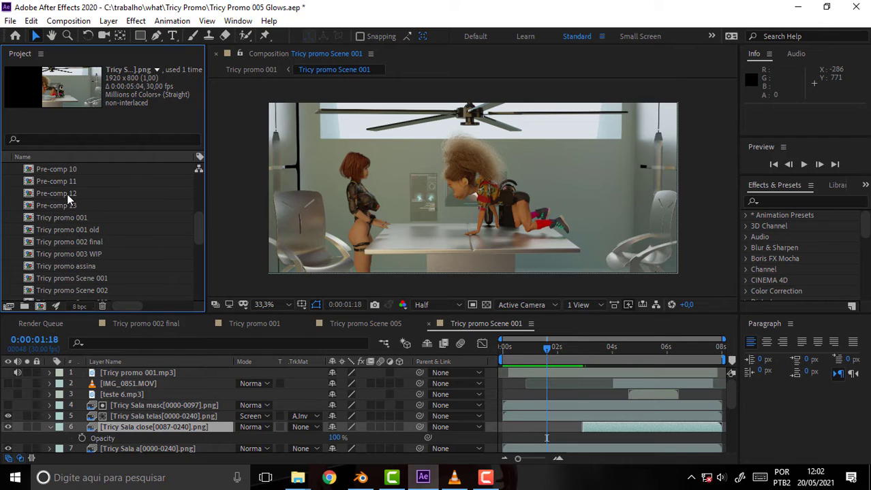
pyautogui.scroll(-5, 69, 195)
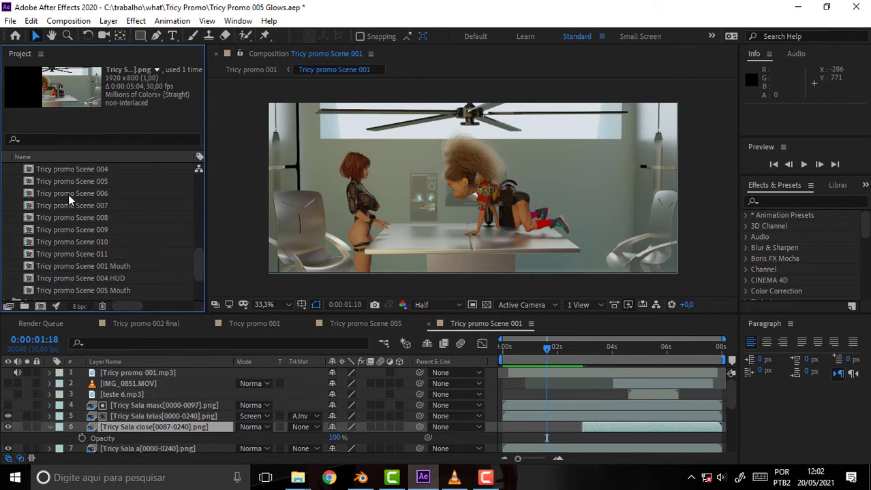
# - Open the Tricy promo Scene 001 Mouth composition and preview it from about 3 seconds in
pyautogui.doubleClick(81, 267)
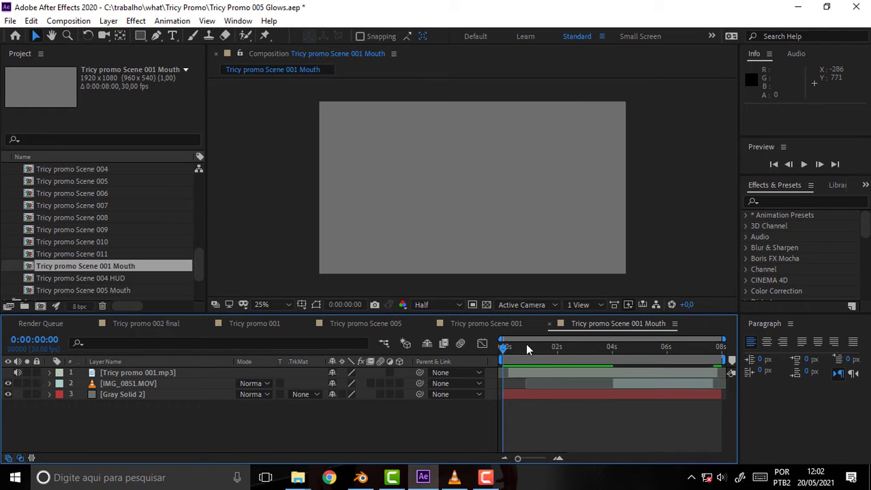
pyautogui.moveTo(502, 346)
pyautogui.mouseDown()
pyautogui.moveTo(608, 353)
pyautogui.moveTo(493, 348)
pyautogui.mouseUp()
pyautogui.press('space')
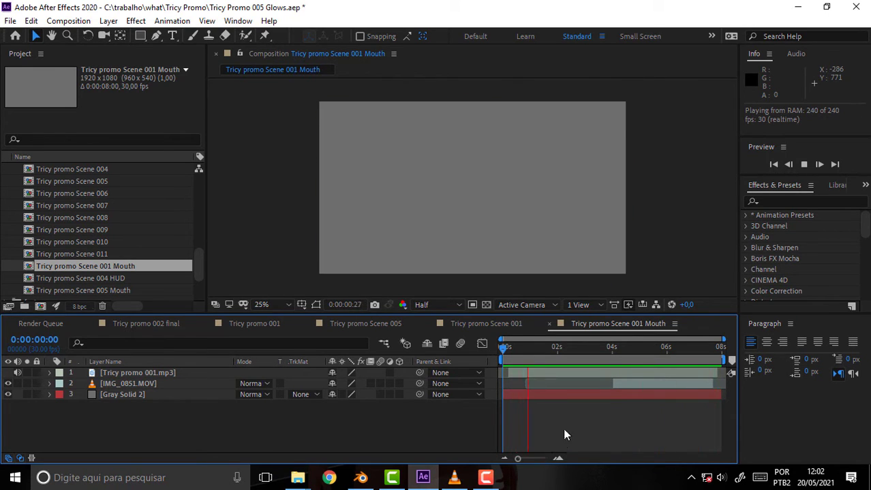
pyautogui.moveTo(535, 347); pyautogui.dragTo(609, 368)
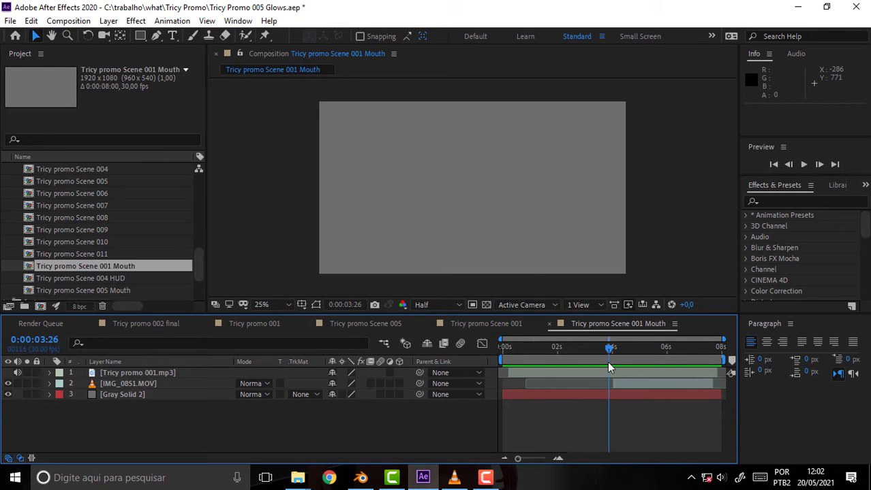
pyautogui.press('space')
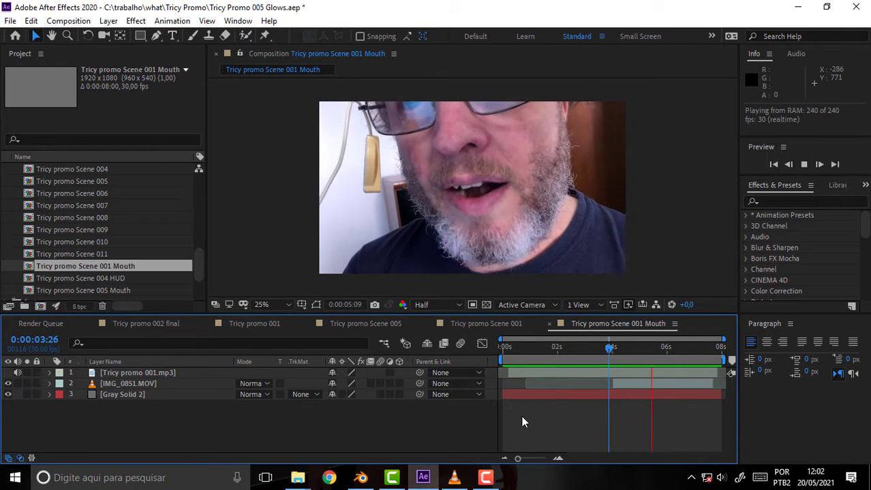
pyautogui.press('space')
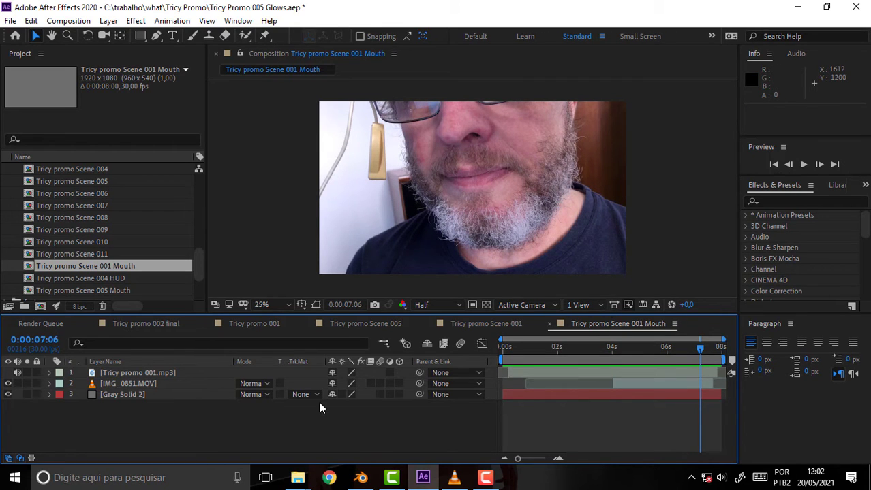
# - Switch the audio from the mp3 layer to the webcam MOV layer and preview with its sound
pyautogui.click(18, 372)
pyautogui.click(18, 383)
pyautogui.press('space')
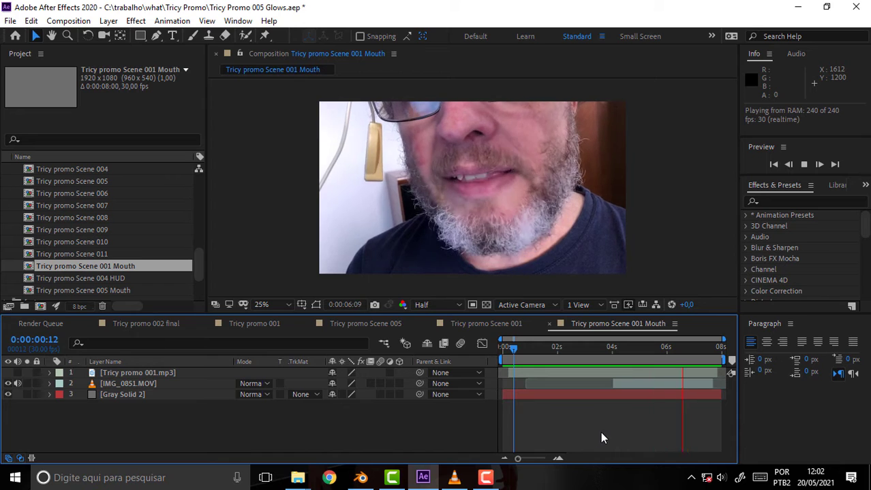
pyautogui.press('space')
# - Restore the mp3 soundtrack, preview from the start, and scrub through the mouth shapes
pyautogui.click(18, 384)
pyautogui.click(17, 372)
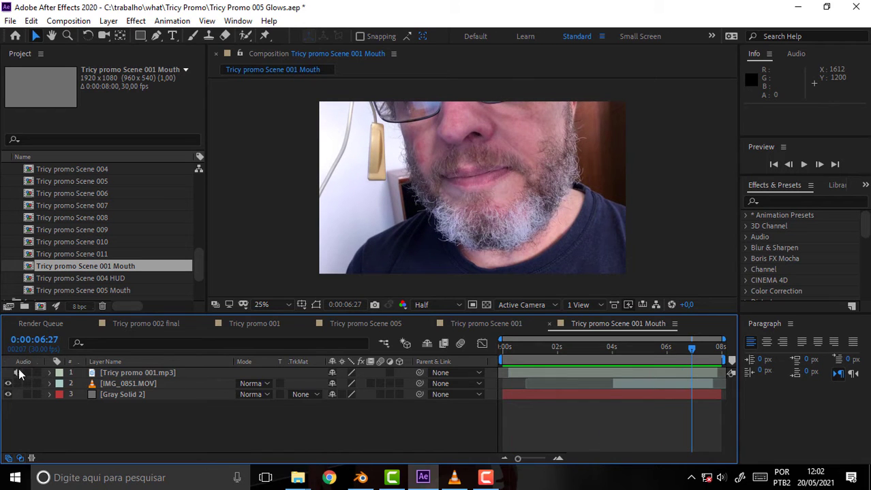
pyautogui.moveTo(693, 346); pyautogui.dragTo(513, 347)
pyautogui.press('space')
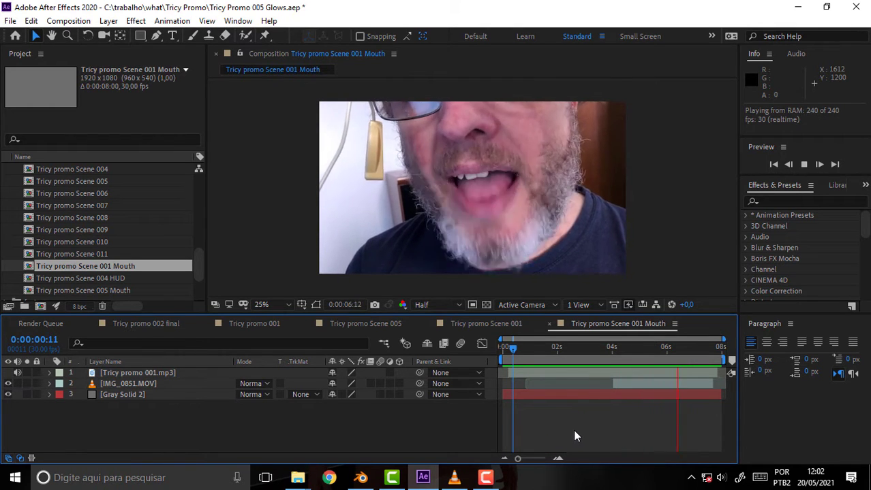
pyautogui.press('space')
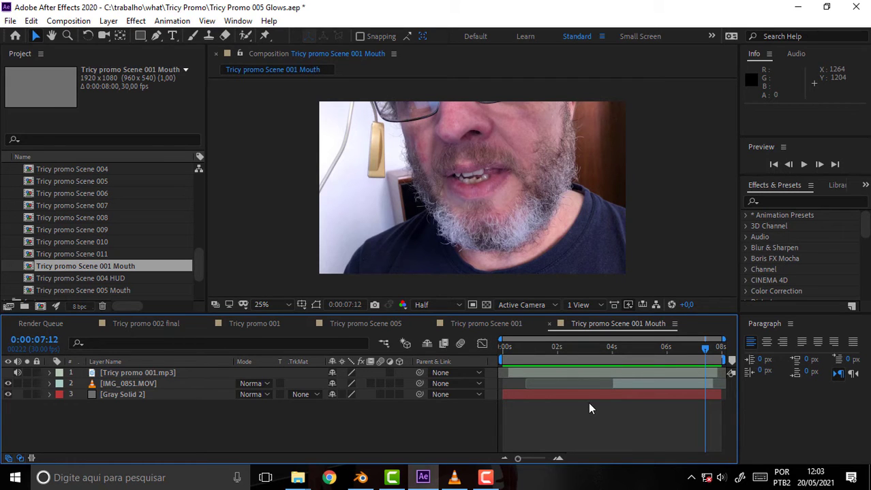
pyautogui.moveTo(705, 350)
pyautogui.mouseDown()
pyautogui.moveTo(643, 347)
pyautogui.moveTo(665, 347)
pyautogui.mouseUp()
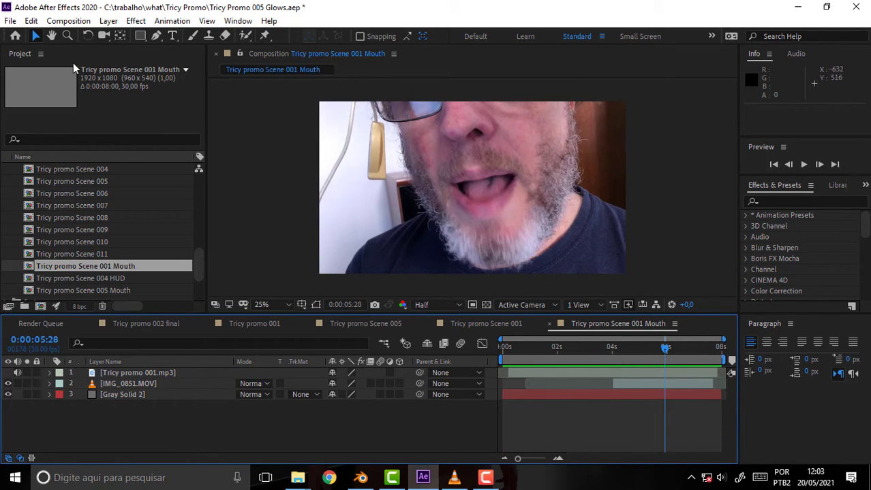
# - Add the Mouth composition to the render queue with JPEG Sequence as the output format
pyautogui.click(72, 22)
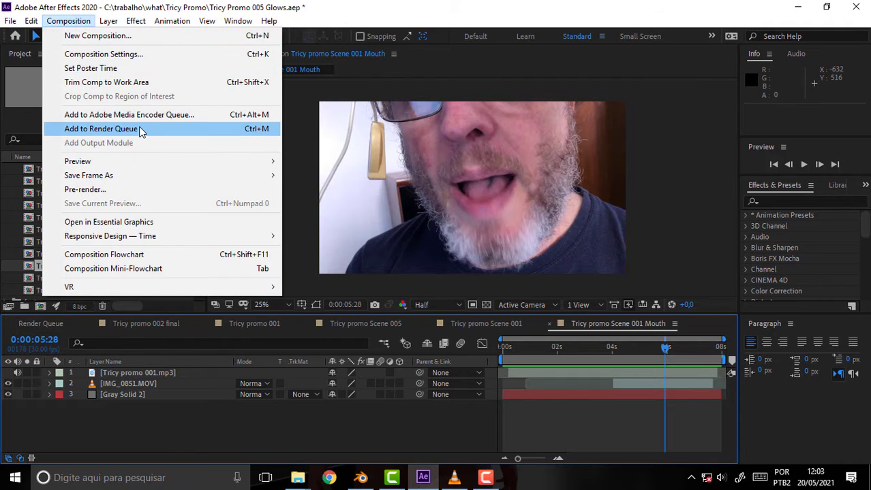
pyautogui.click(141, 129)
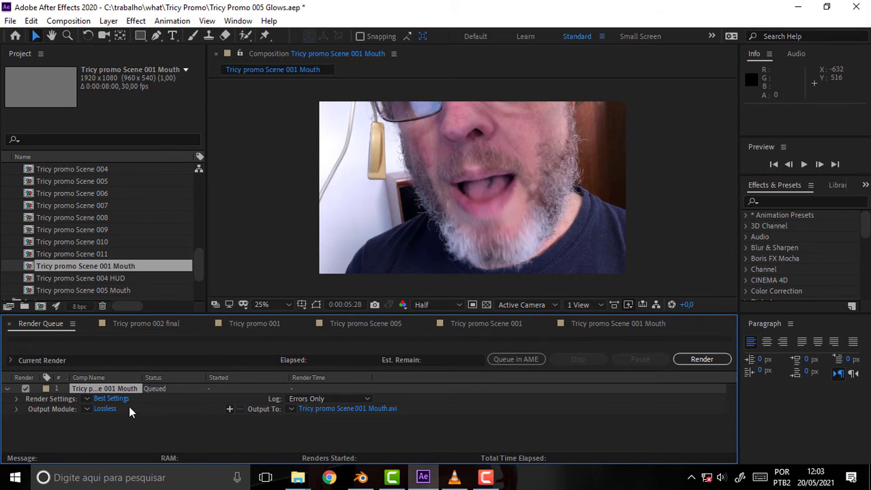
pyautogui.click(105, 409)
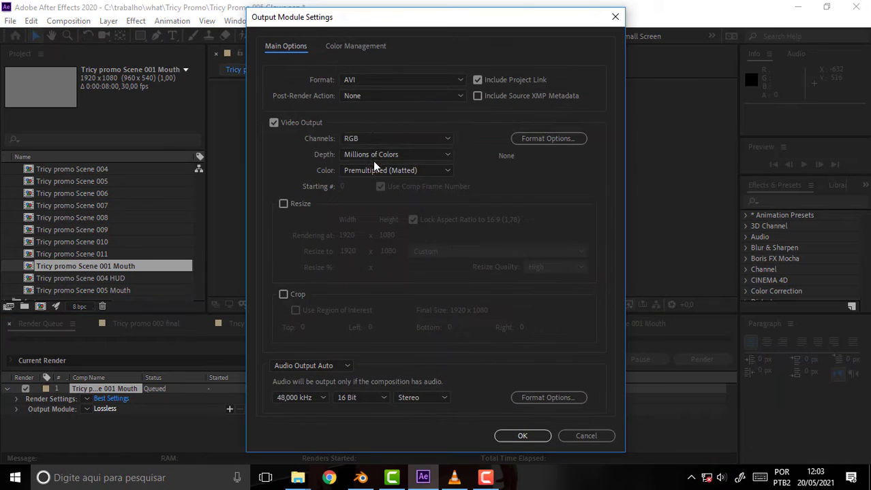
pyautogui.click(381, 80)
pyautogui.click(400, 149)
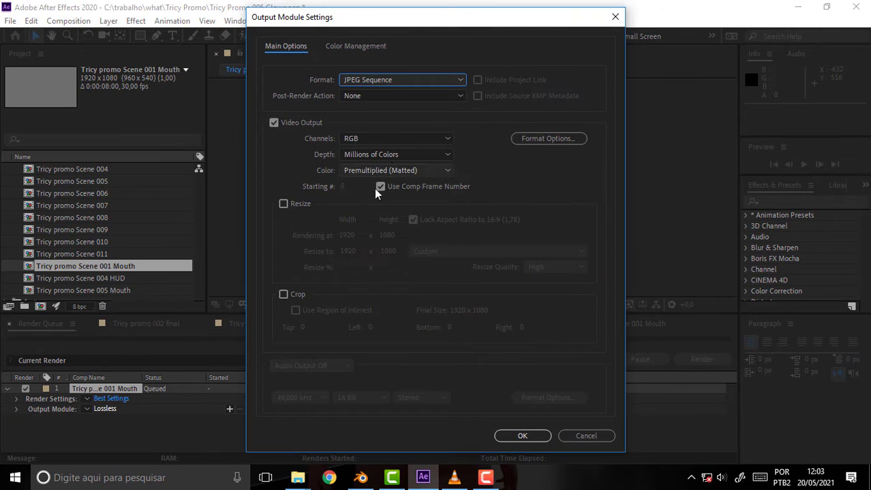
# - Resize the render output to 960 px wide (960×540), apply, and return to Blender
pyautogui.click(283, 203)
pyautogui.click(344, 252)
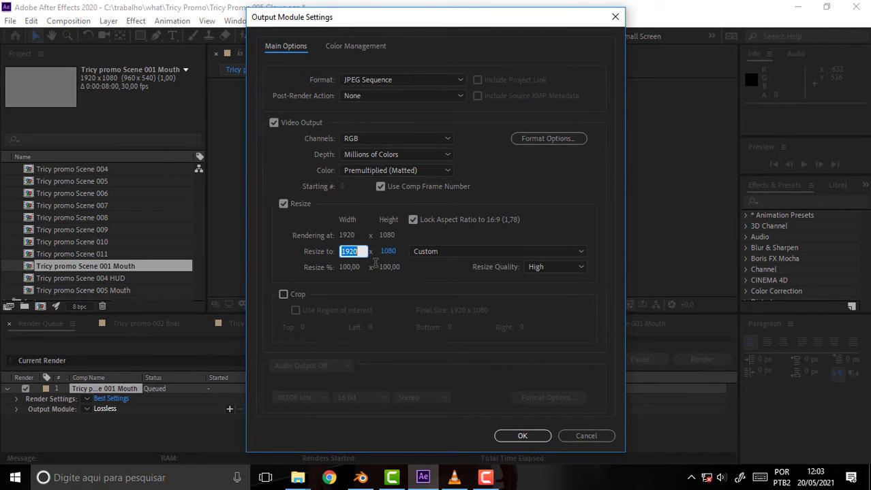
pyautogui.write('960')
pyautogui.press('Return')
pyautogui.click(523, 437)
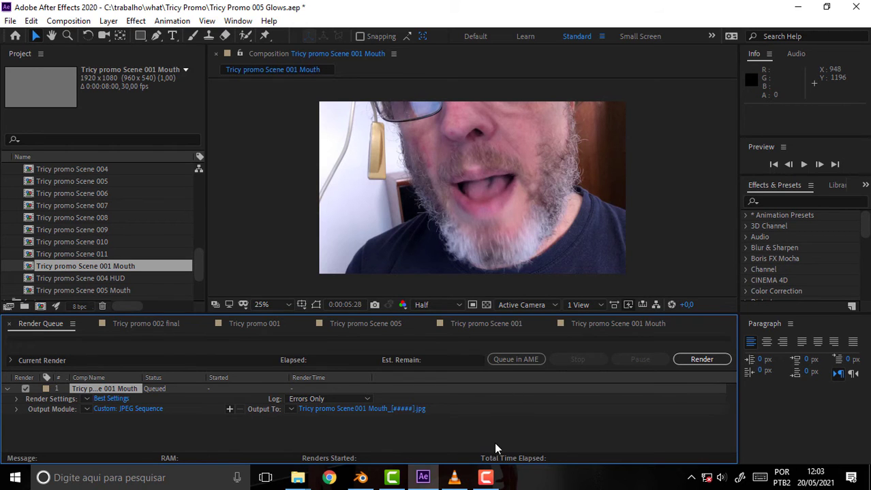
pyautogui.click(453, 479)
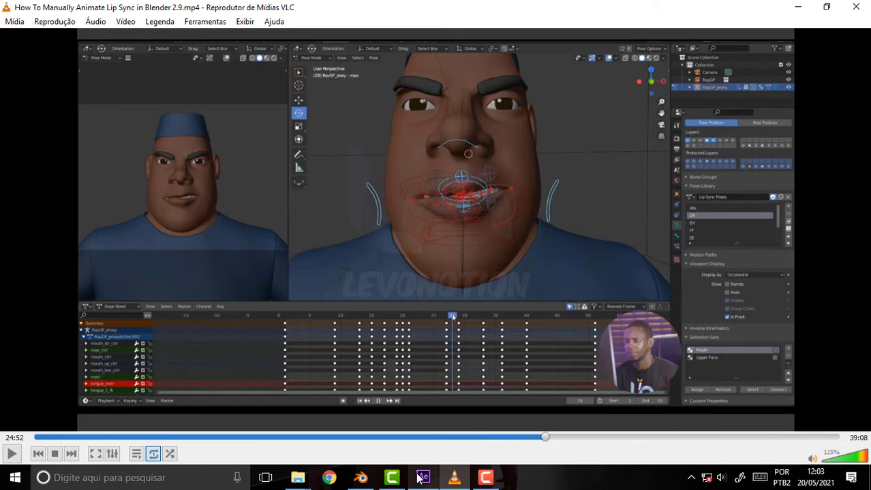
pyautogui.click(361, 477)
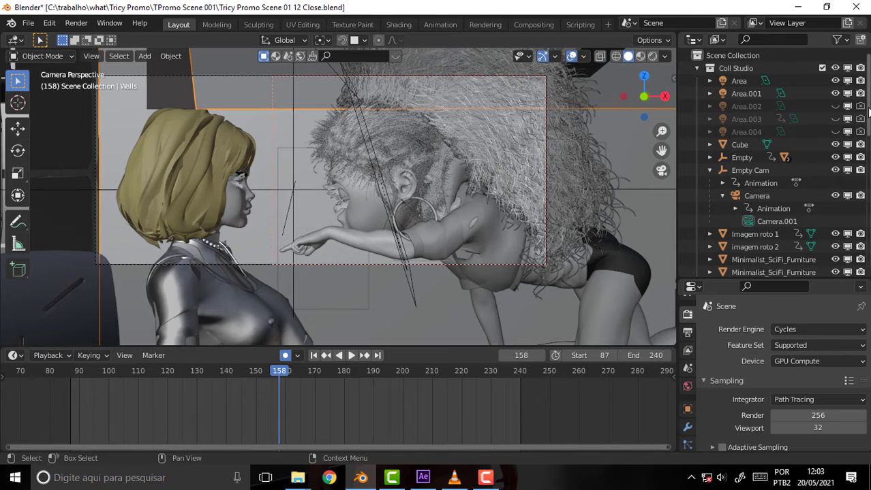
# - Unhide Empty.001 to show the webcam reference image and hide the Coll Beijing collection
pyautogui.scroll(-5, 868, 232)
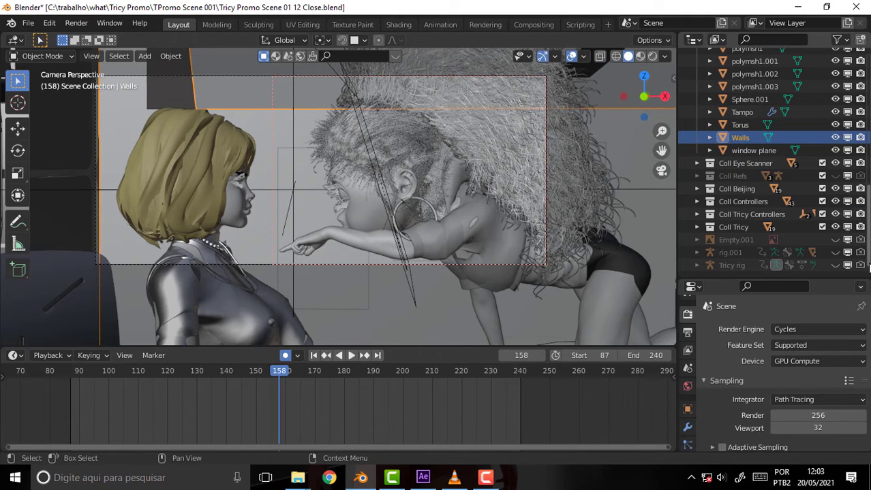
pyautogui.click(834, 239)
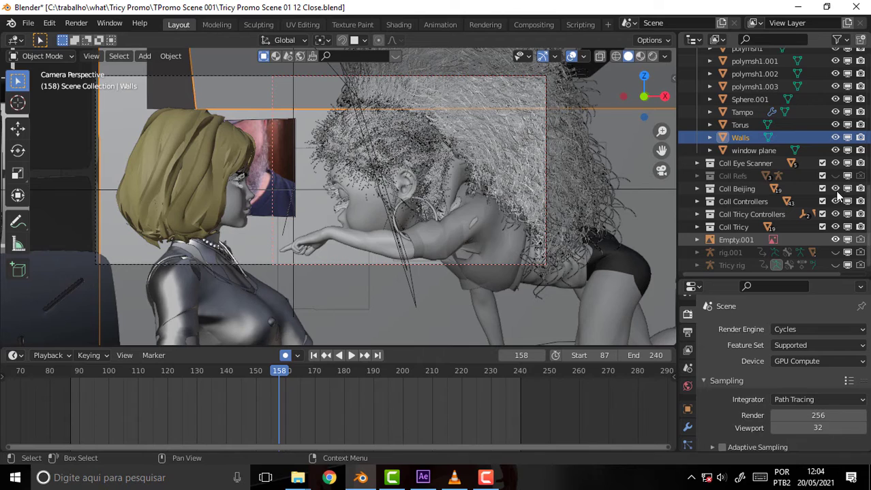
pyautogui.click(836, 190)
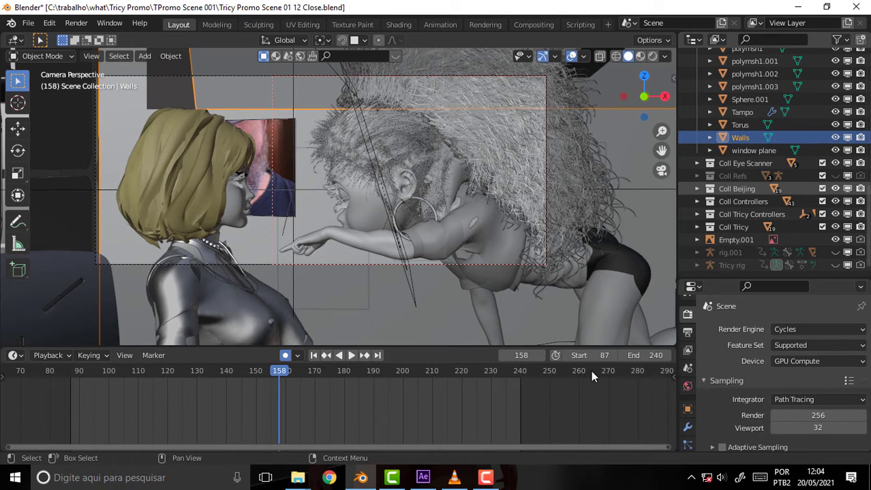
pyautogui.click(836, 190)
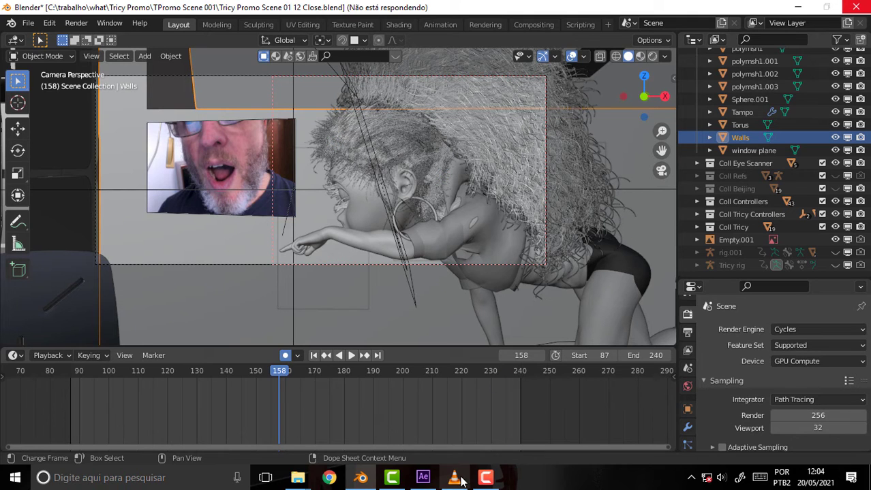
# - Select the MouthCtrl empty to show its keyframes, play the animation, and scrub back to about frame 182
pyautogui.click(484, 477)
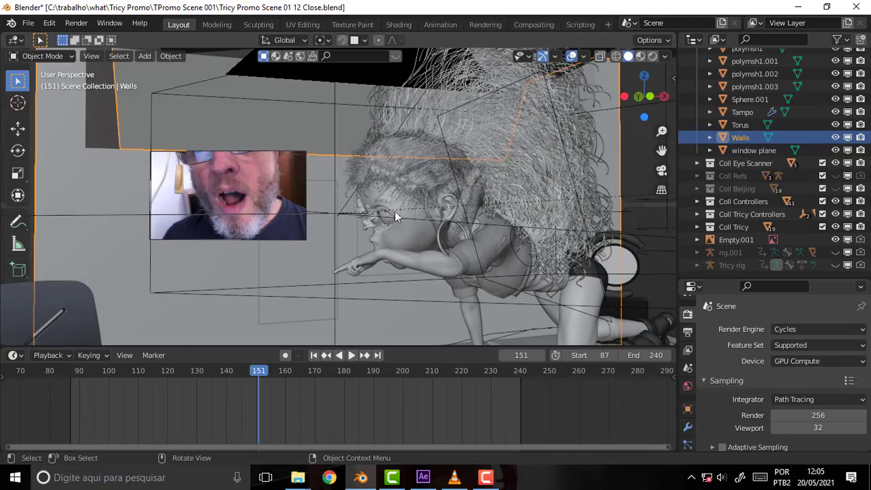
pyautogui.moveTo(395, 217)
pyautogui.mouseDown(button='middle')
pyautogui.moveTo(210, 192)
pyautogui.moveTo(320, 182)
pyautogui.moveTo(327, 171)
pyautogui.moveTo(441, 203)
pyautogui.moveTo(429, 193)
pyautogui.mouseUp(button='middle')
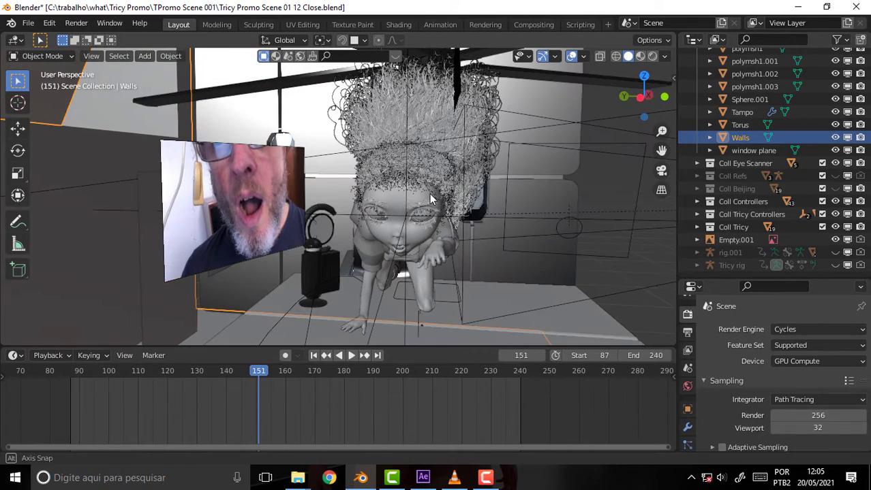
pyautogui.click(558, 231)
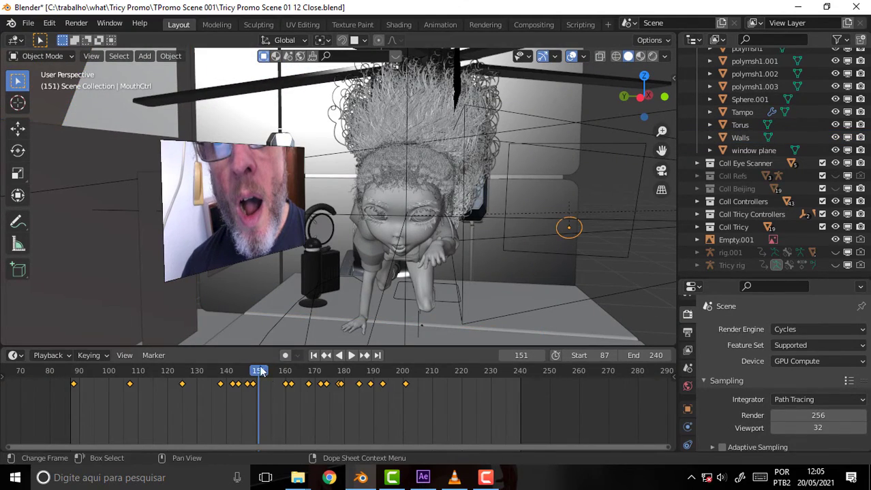
pyautogui.press('space')
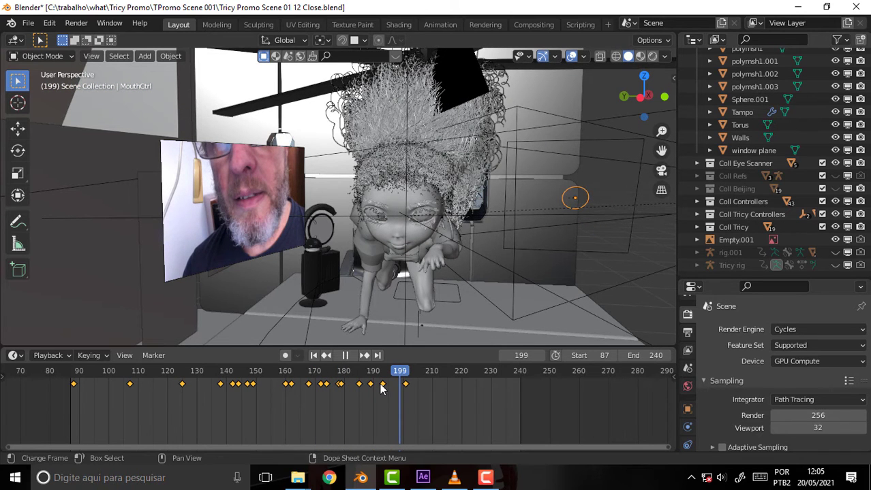
pyautogui.moveTo(382, 389); pyautogui.dragTo(310, 390)
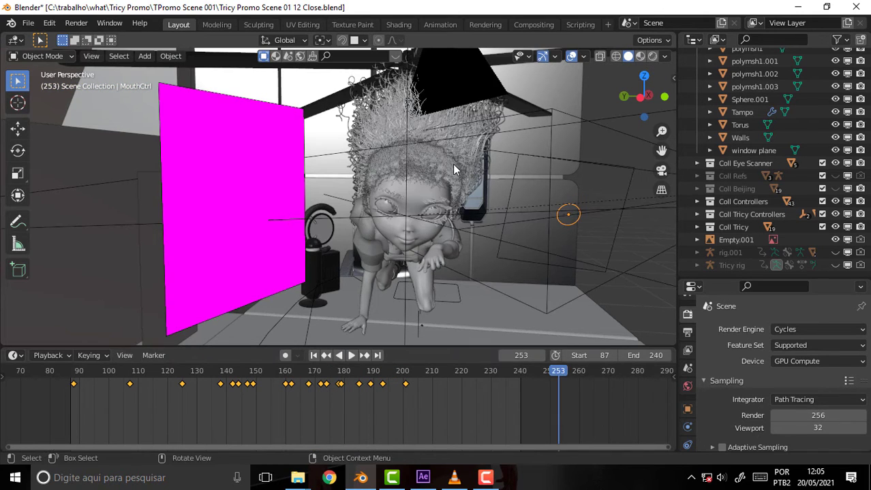
# - From frame 172, orbit toward the character's front and play through to frame 200
pyautogui.press('space')
pyautogui.click(320, 383)
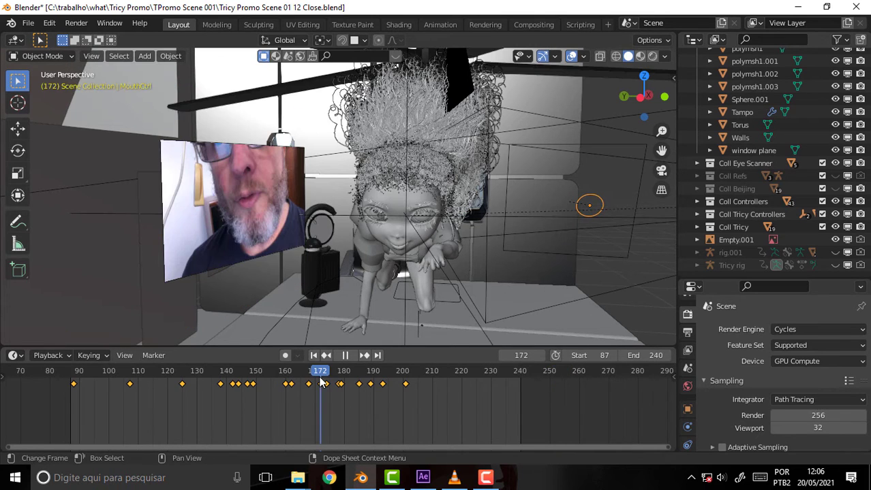
pyautogui.press('space')
pyautogui.moveTo(526, 198)
pyautogui.mouseDown(button='middle')
pyautogui.moveTo(522, 170)
pyautogui.moveTo(420, 229)
pyautogui.mouseUp(button='middle')
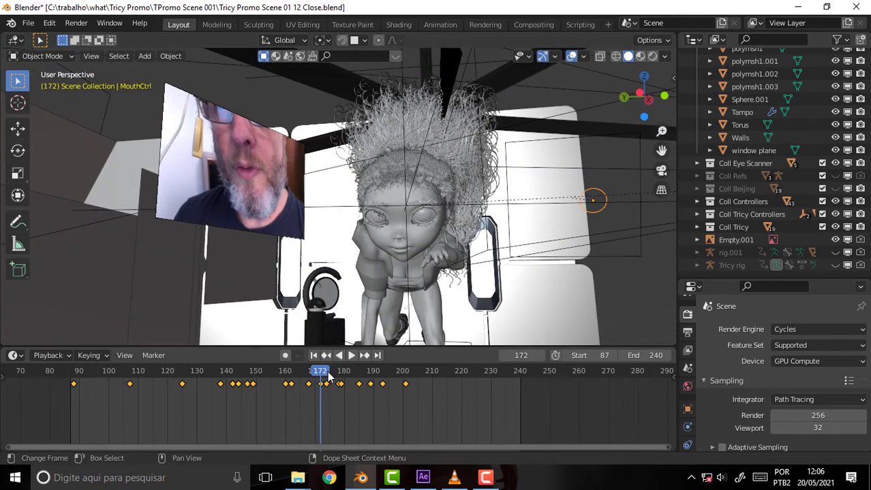
pyautogui.hotkey('shift', 'ctrl', 'space')
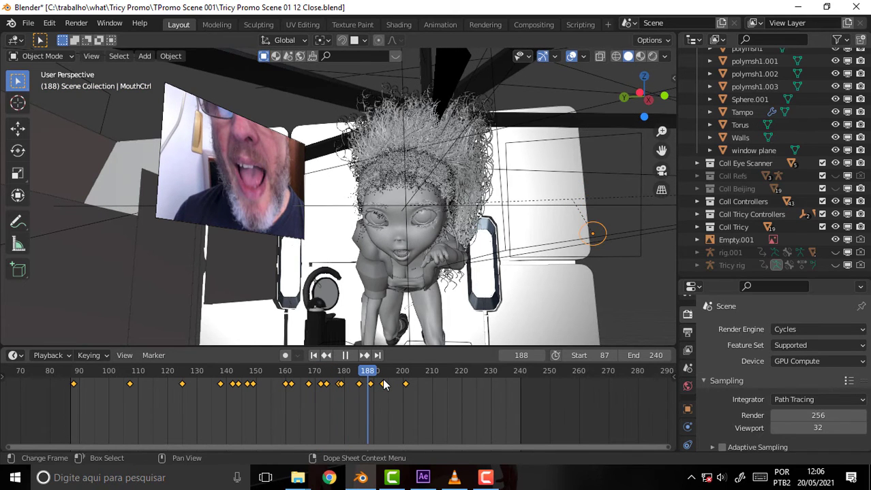
pyautogui.press('space')
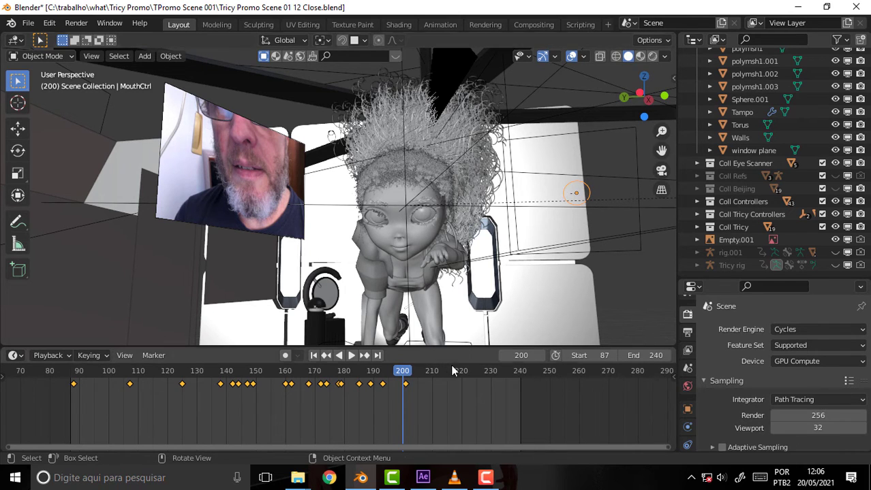
# - Replay frames 169–204, stop at frame 202, and orbit to a side view of the character
pyautogui.press('space')
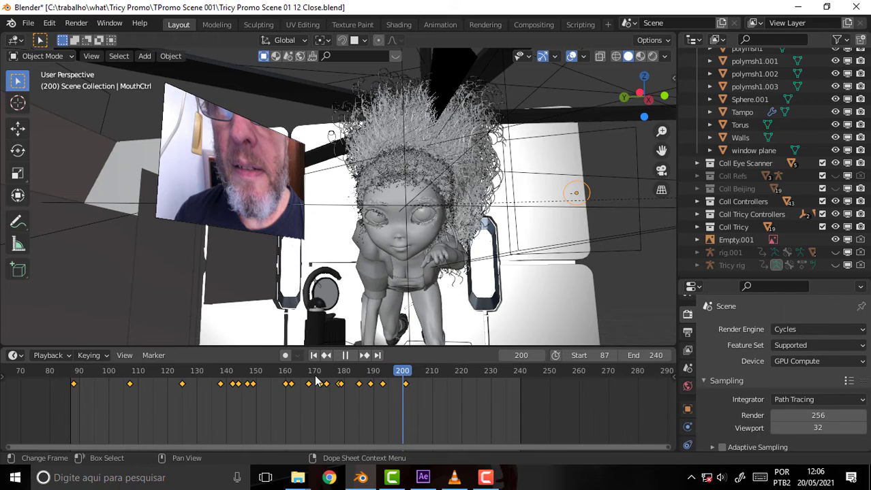
pyautogui.click(311, 383)
pyautogui.click(311, 383)
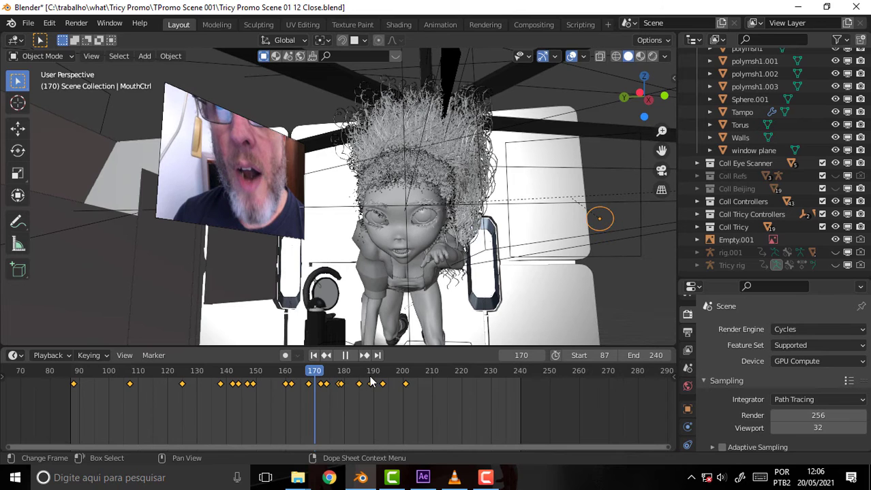
pyautogui.click(411, 383)
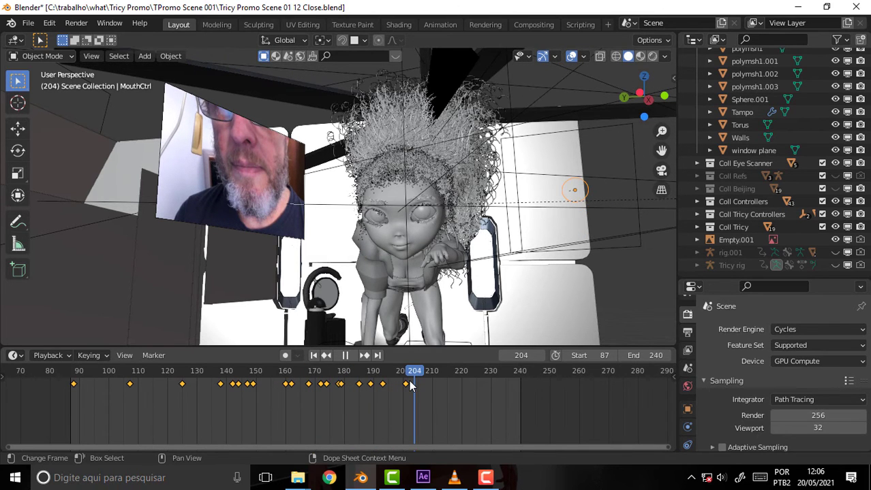
pyautogui.click(407, 384)
pyautogui.press('space')
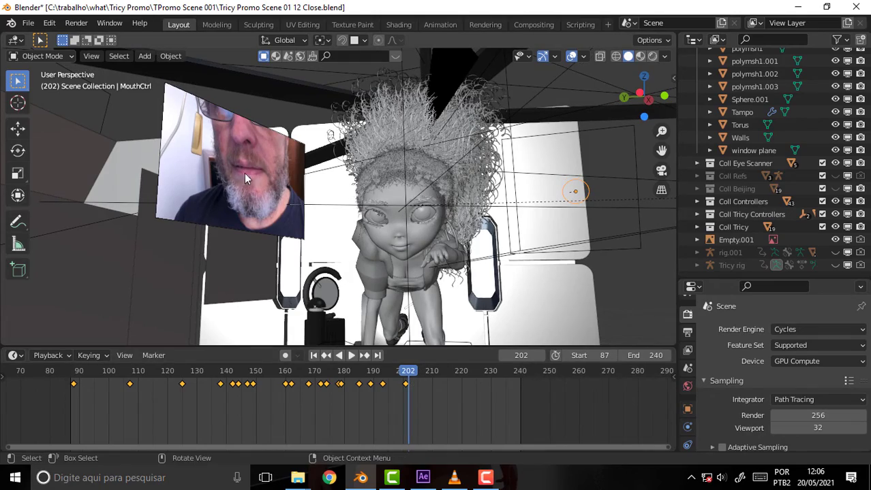
pyautogui.moveTo(516, 192); pyautogui.dragTo(434, 197, button='middle')
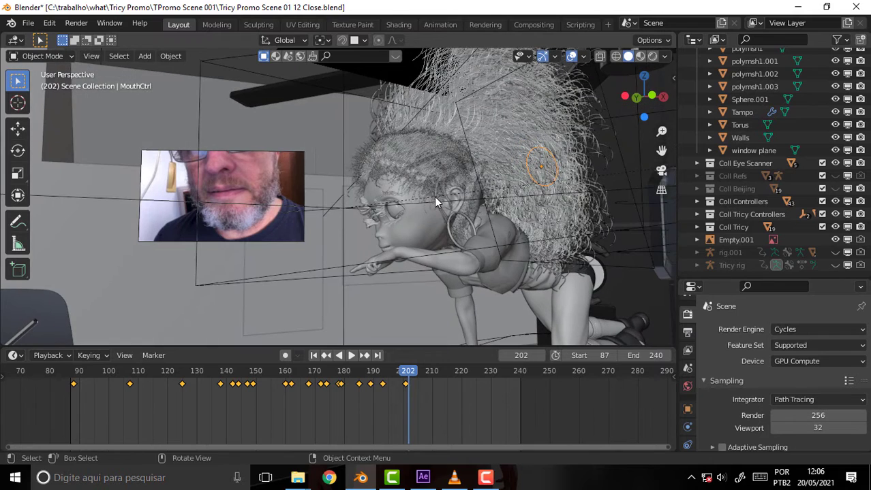
# - Play from about frame 164 to 187, then zoom and orbit to a frontal view of face and reference
pyautogui.press('space')
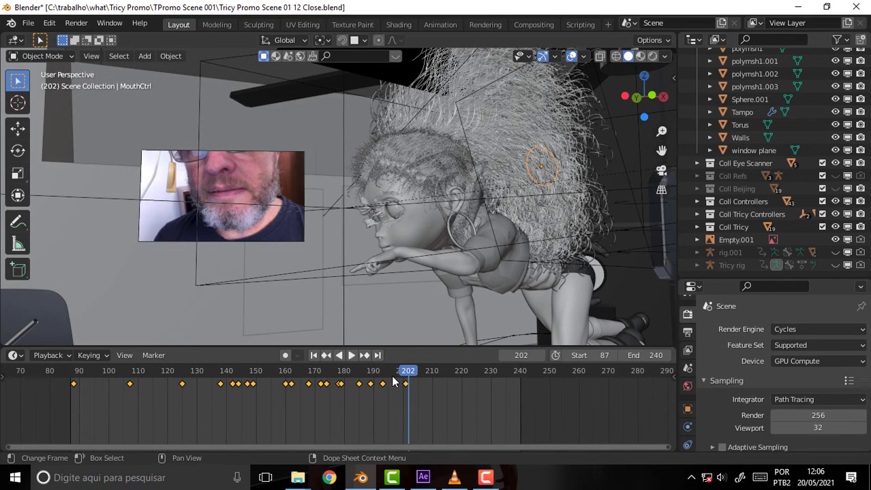
pyautogui.click(296, 383)
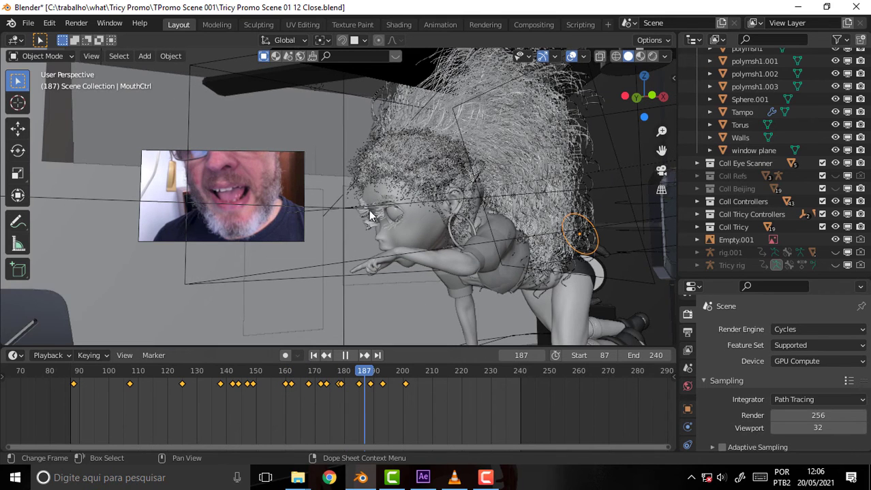
pyautogui.press('space')
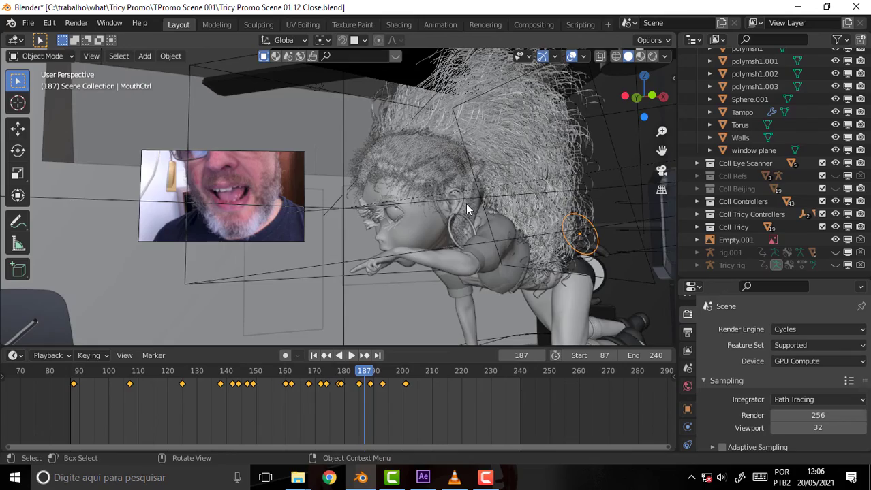
pyautogui.scroll(3, 467, 210)
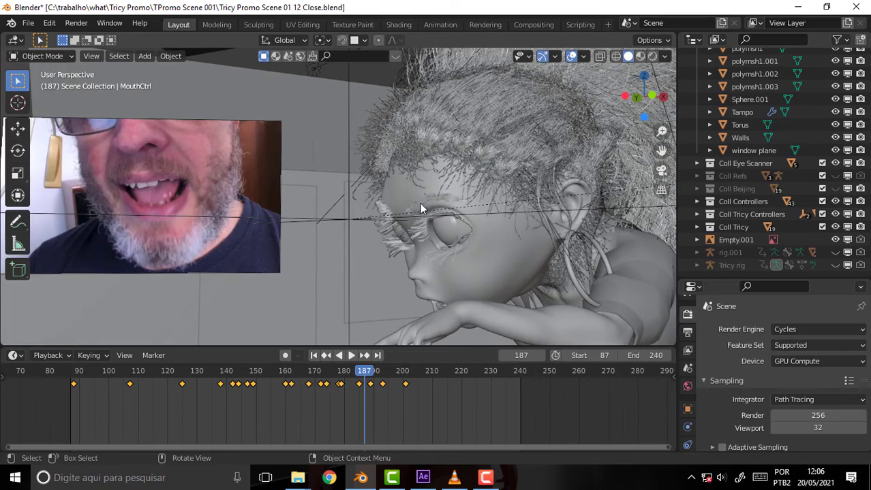
pyautogui.moveTo(420, 203)
pyautogui.mouseDown(button='middle')
pyautogui.moveTo(467, 214)
pyautogui.moveTo(501, 209)
pyautogui.moveTo(479, 218)
pyautogui.mouseUp(button='middle')
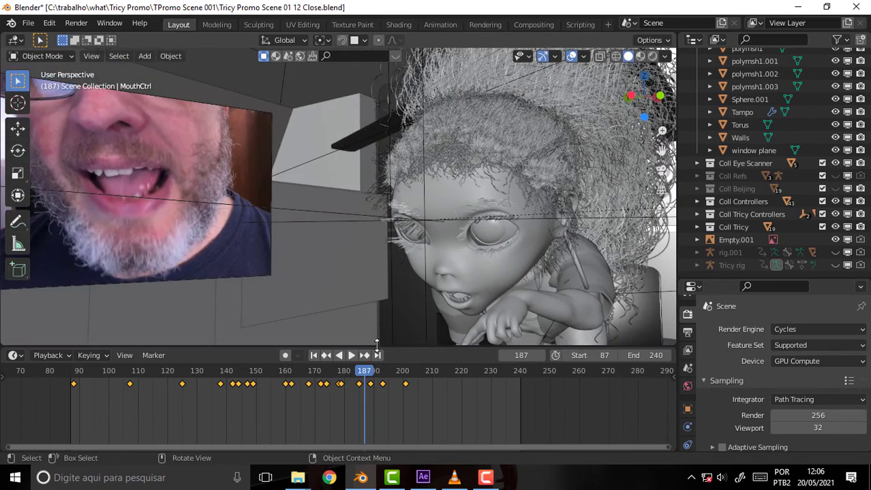
# - Replay the lip sync while stepping back through frames 139, 128, 115, stopping at frame 94
pyautogui.press('space')
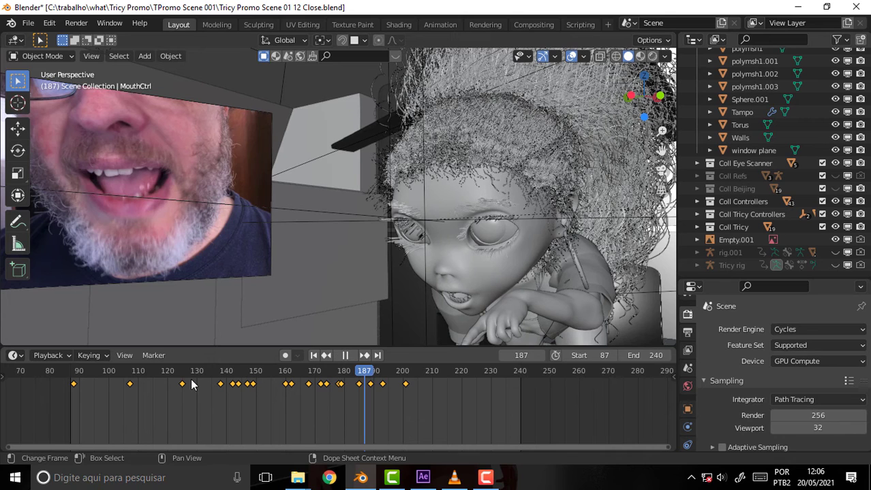
pyautogui.click(192, 385)
pyautogui.click(192, 385)
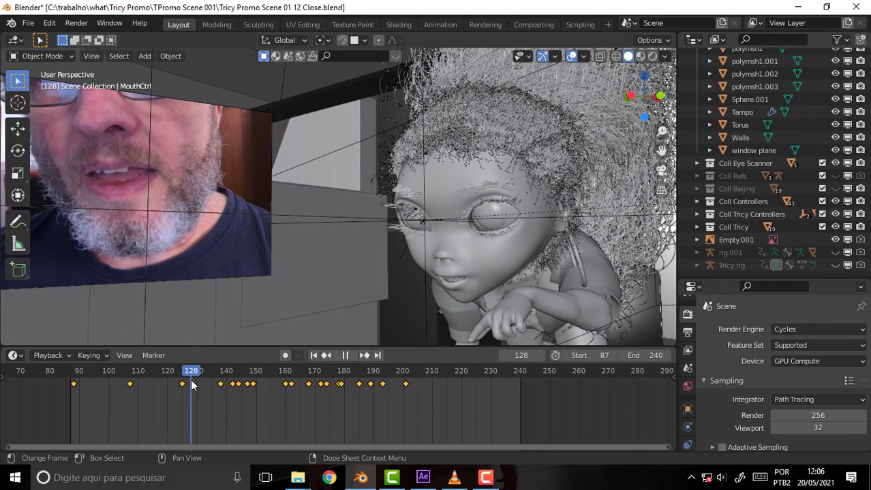
pyautogui.click(154, 380)
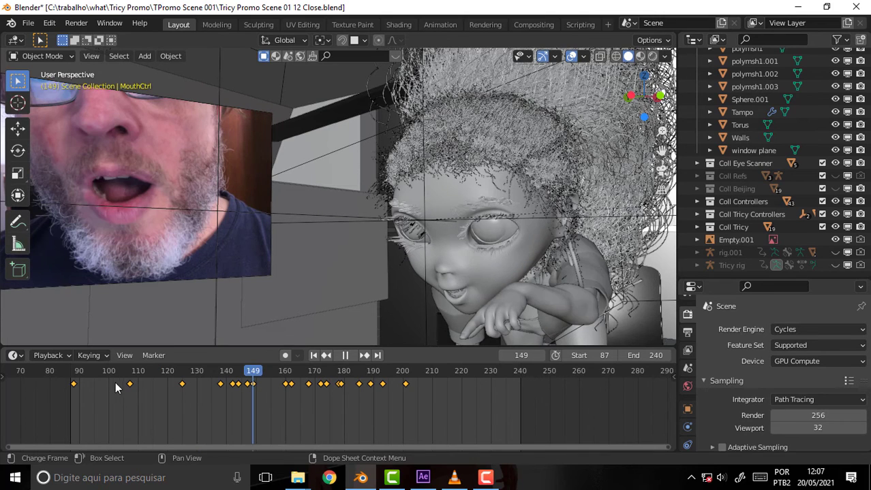
pyautogui.click(94, 385)
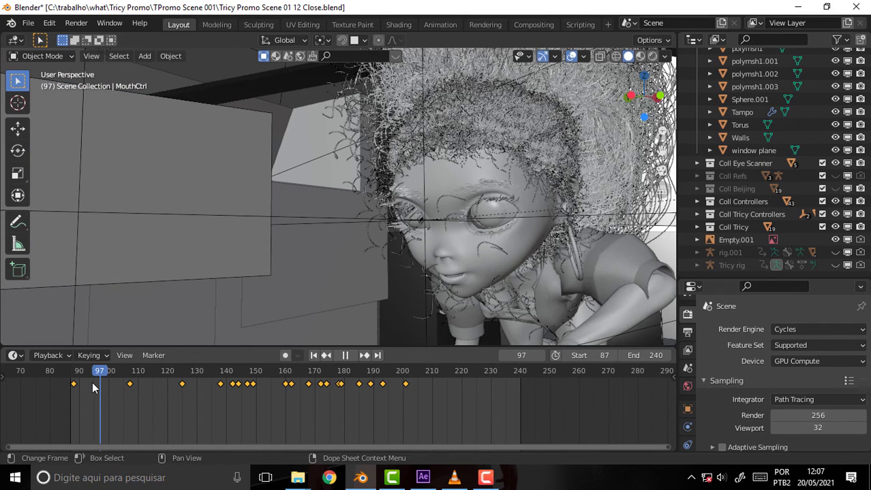
pyautogui.click(93, 388)
pyautogui.press('space')
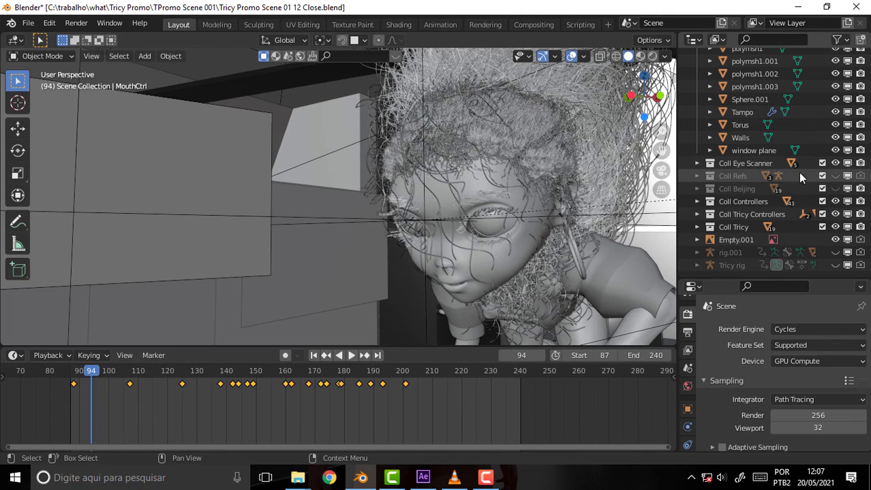
pyautogui.scroll(5, 814, 113)
pyautogui.scroll(-5, 816, 117)
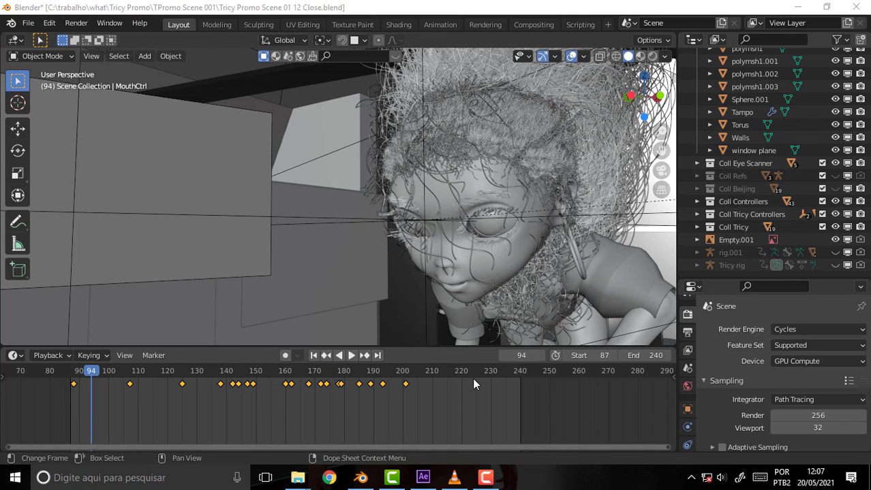
pyautogui.click(493, 481)
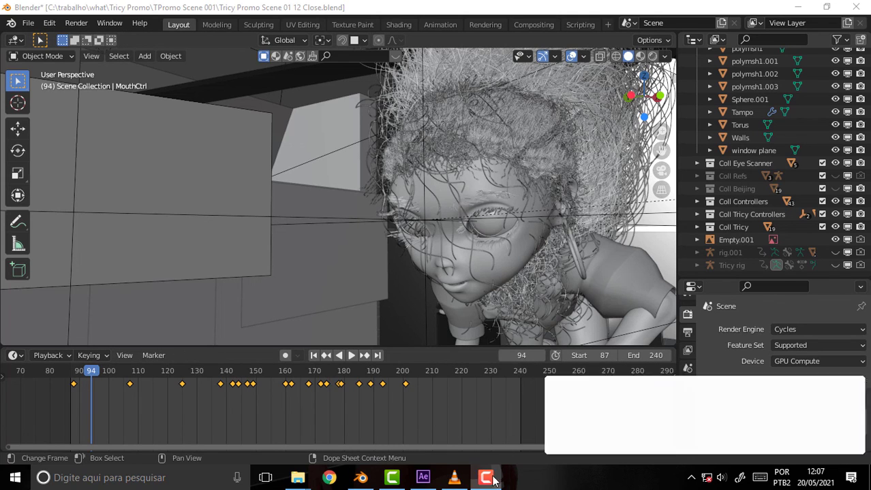